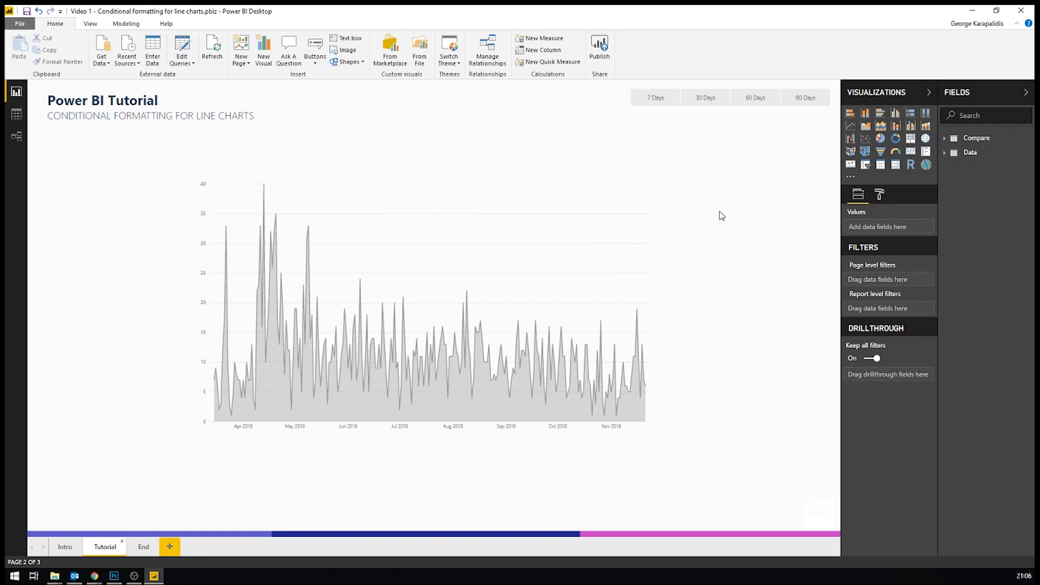
# Step: Try the 7, 30, 60 and 90 Days periods in the slicer to compare the chart's colours, and clear the selection
pyautogui.click(656, 102)
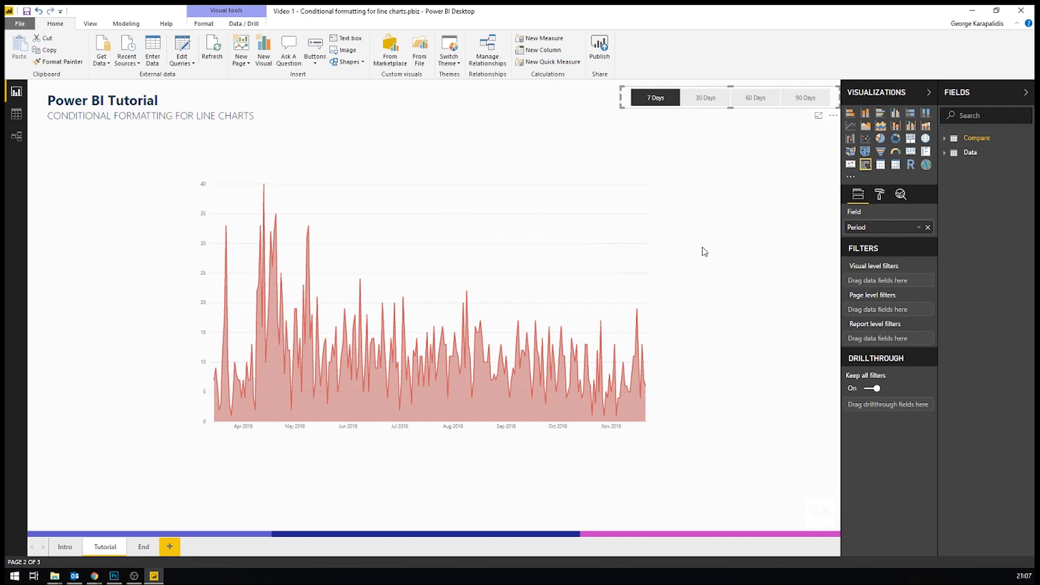
pyautogui.click(706, 97)
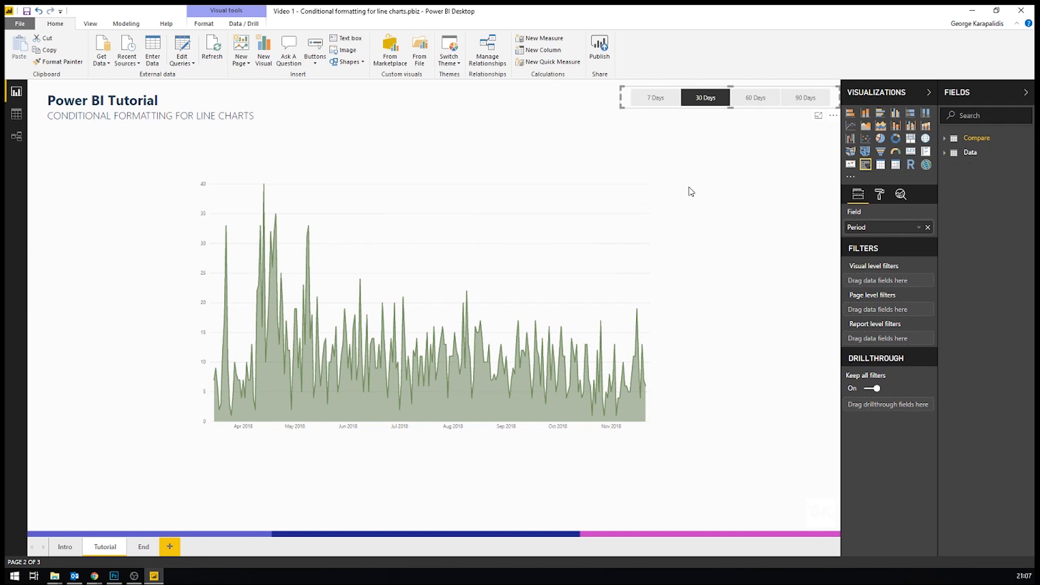
pyautogui.click(753, 101)
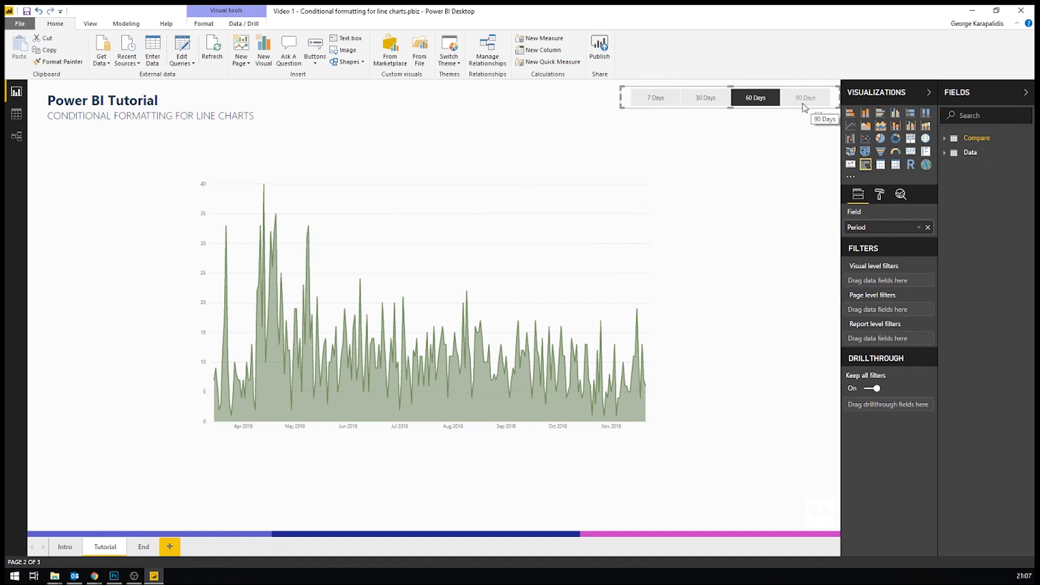
pyautogui.click(804, 103)
pyautogui.click(710, 103)
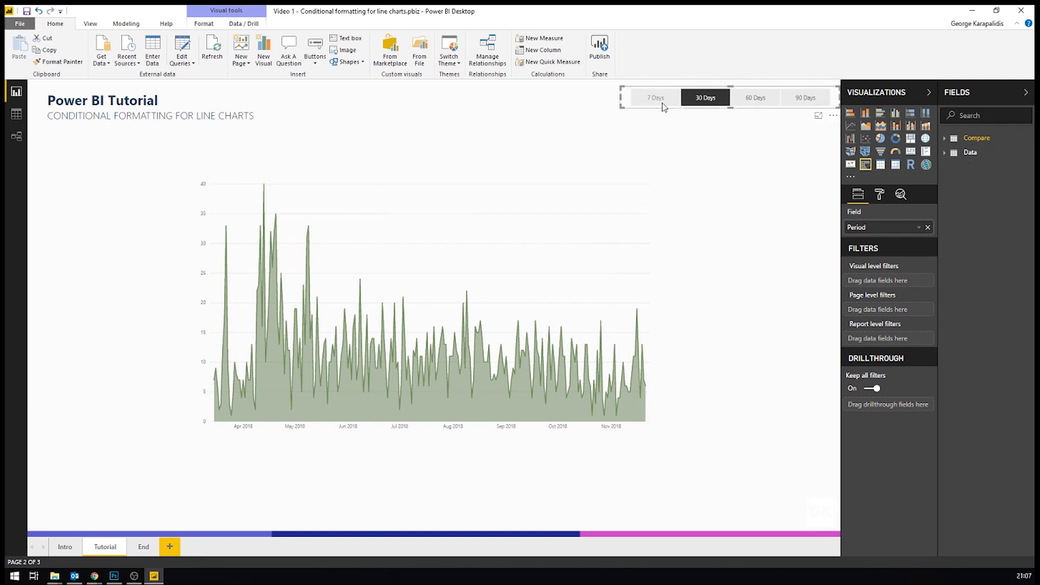
pyautogui.click(661, 101)
pyautogui.click(661, 101)
pyautogui.click(691, 142)
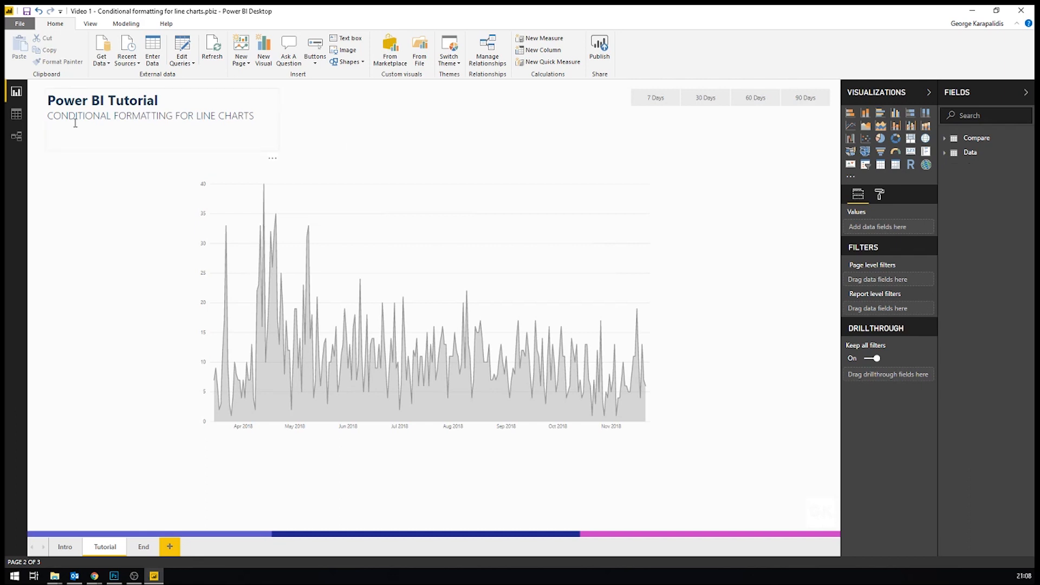
# Step: View the Data and Compare tables' records, and start a manually entered table with its first column named ID
pyautogui.click(16, 114)
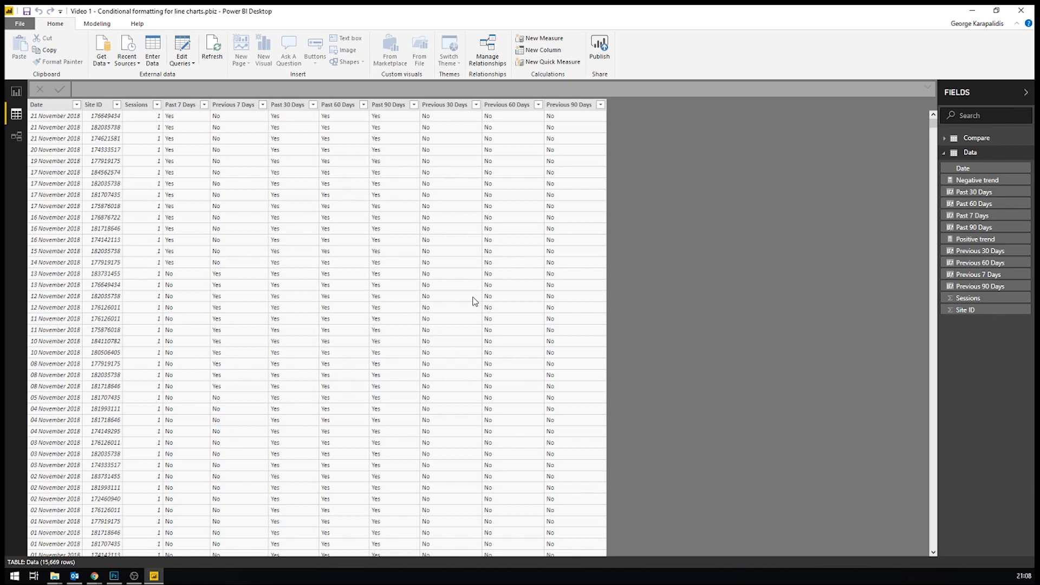
pyautogui.click(965, 140)
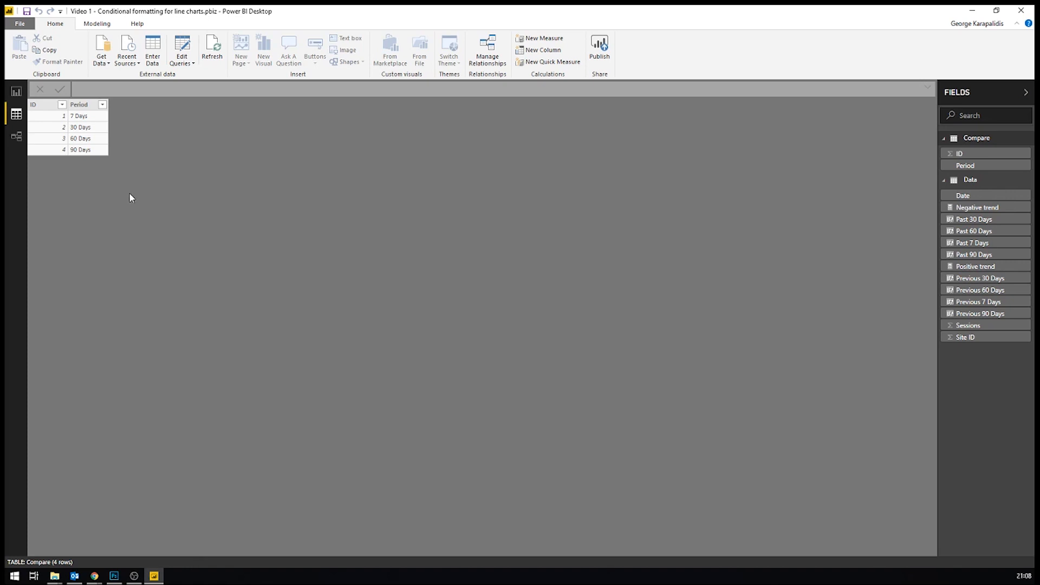
pyautogui.click(152, 47)
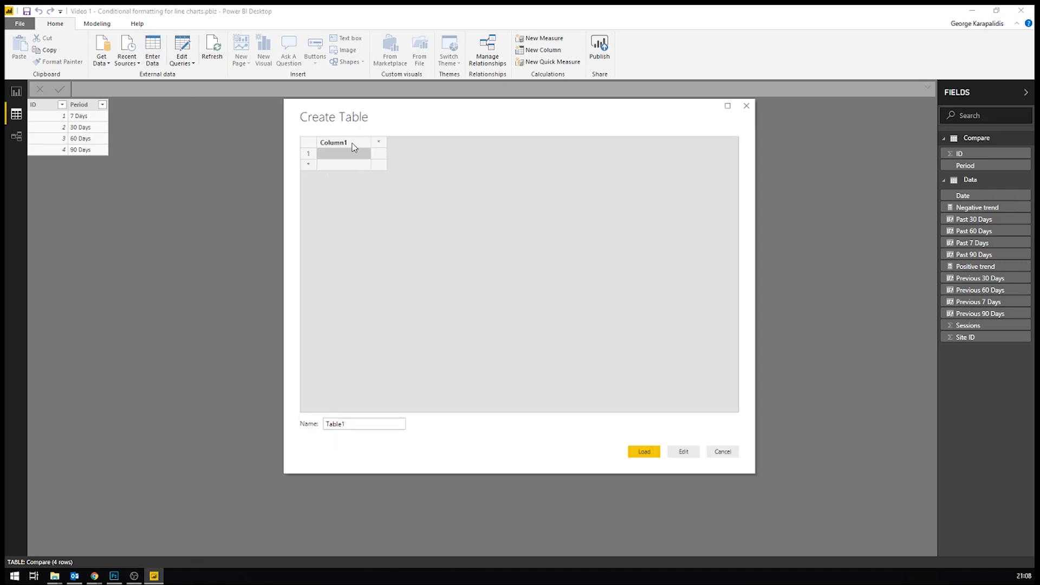
pyautogui.doubleClick(353, 146)
pyautogui.press('BackSpace')
pyautogui.write('ID')
# Step: Fill the ID column of the new table with the values 1, 2, 3 and 4
pyautogui.click(336, 157)
pyautogui.write('1')
pyautogui.press('Return')
pyautogui.write('2')
pyautogui.press('Return')
pyautogui.write('3')
pyautogui.press('Return')
pyautogui.write('4')
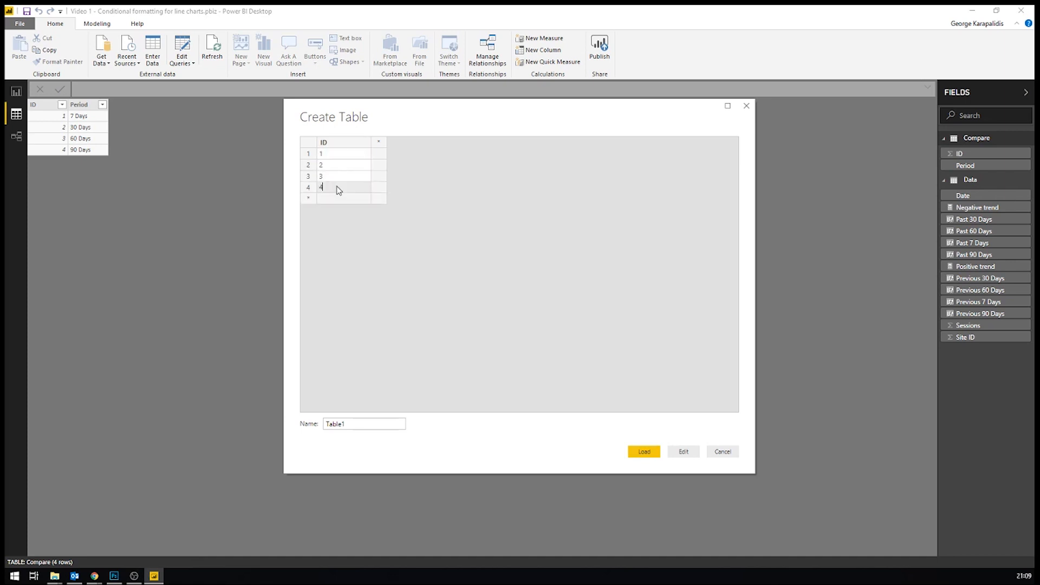
# Step: Add a second column named Period containing 7 Days, 30 Days, 60 Days and 90 Days
pyautogui.click(380, 144)
pyautogui.doubleClick(387, 144)
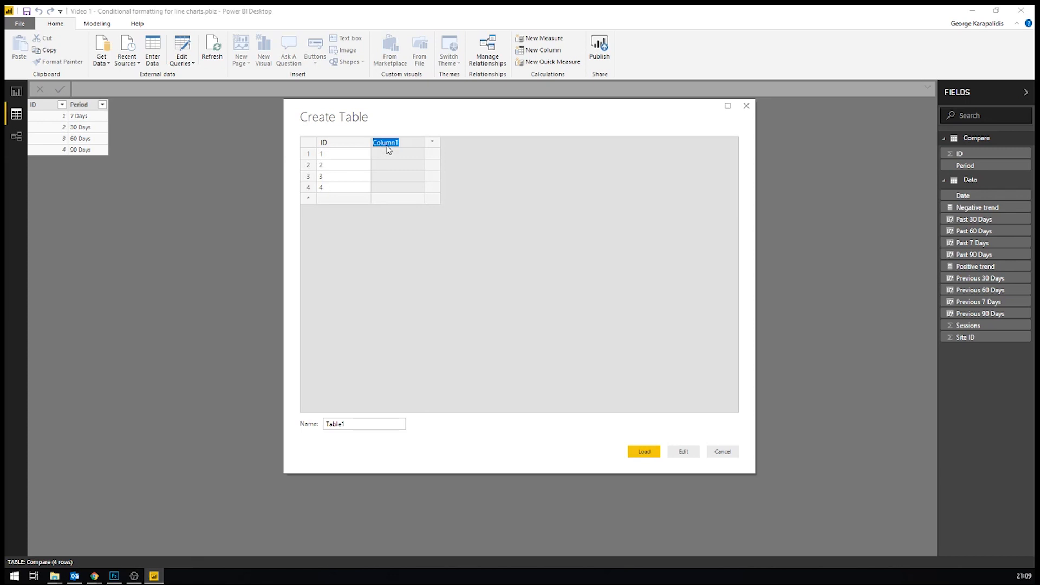
pyautogui.write('Period')
pyautogui.click(392, 154)
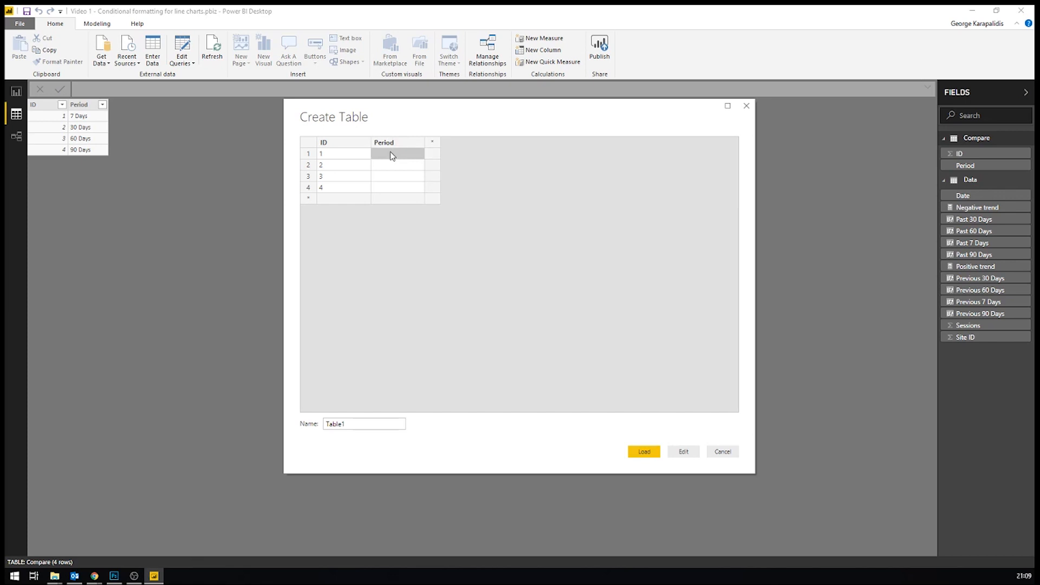
pyautogui.write('7 Days')
pyautogui.click(395, 168)
pyautogui.write('30 Days')
pyautogui.click(393, 181)
pyautogui.write('60 Days90 DA')
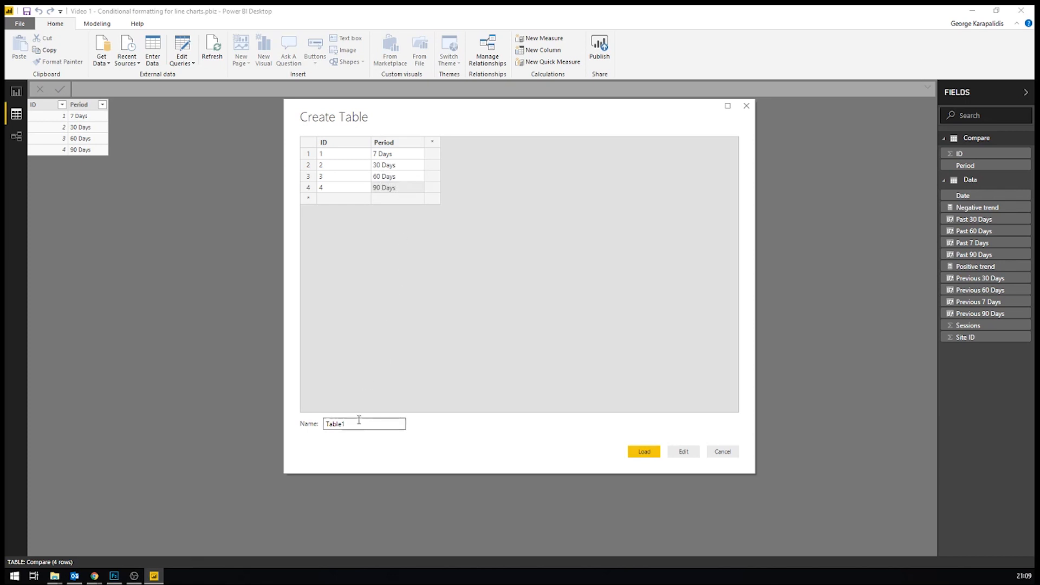
# Step: Name the new table xCompare and load it into the model
pyautogui.moveTo(360, 424); pyautogui.dragTo(244, 423)
pyautogui.write('xCompare')
pyautogui.click(642, 451)
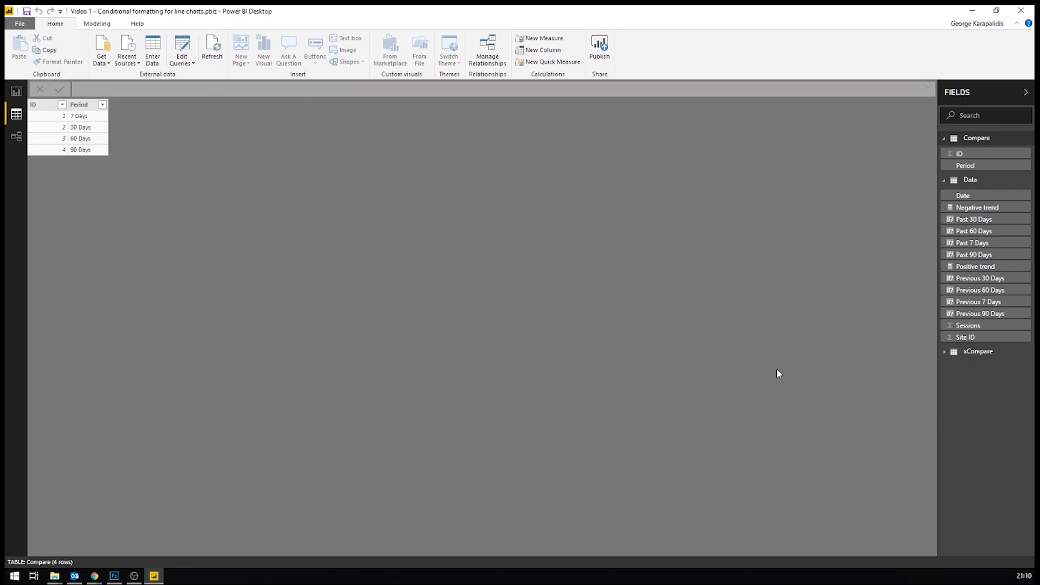
# Step: Examine the xCompare table's rows, the report page, and the past and previous period columns of the Data table
pyautogui.click(942, 353)
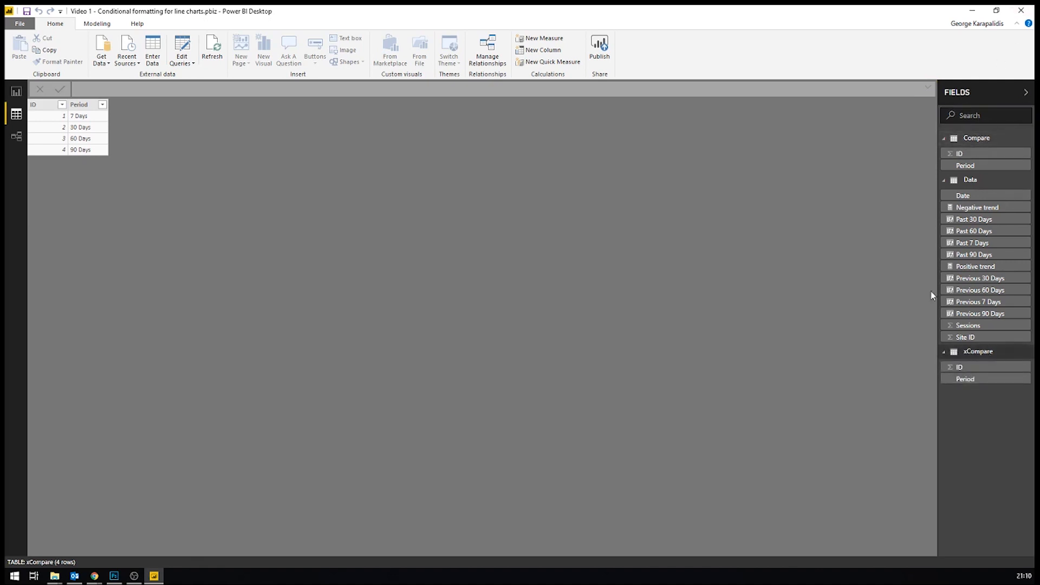
pyautogui.click(974, 355)
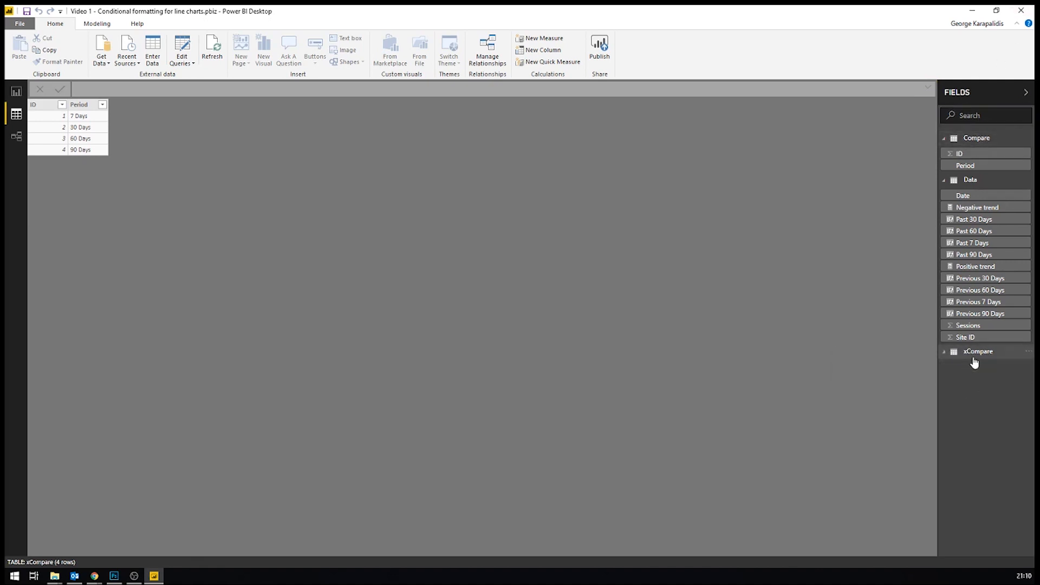
pyautogui.click(974, 355)
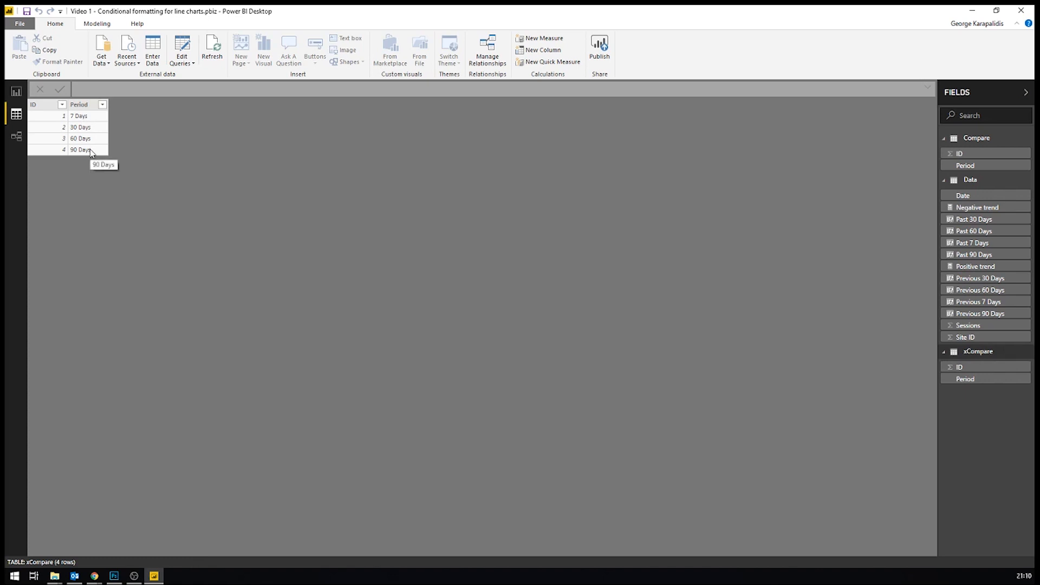
pyautogui.click(16, 91)
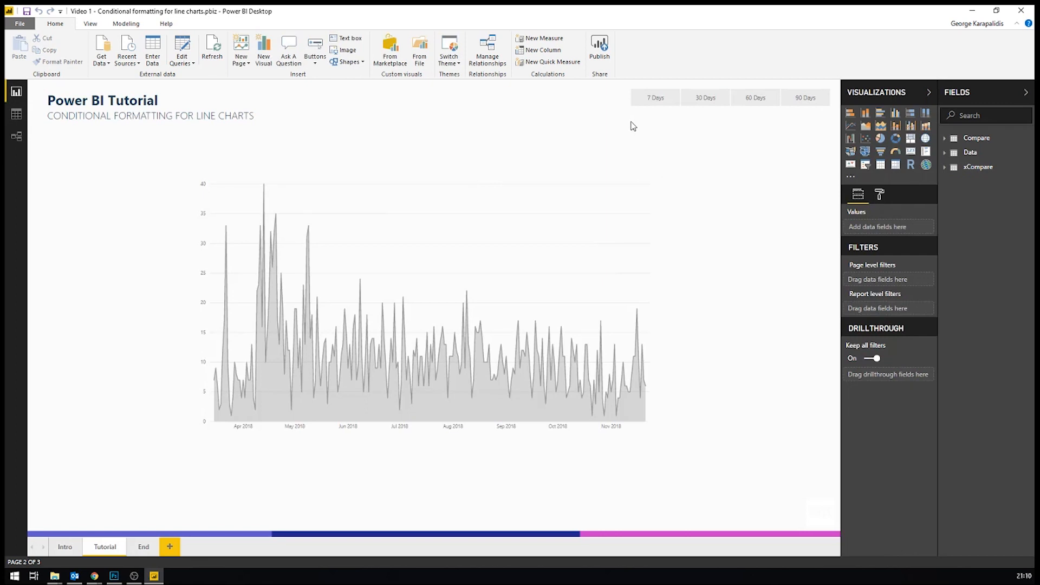
pyautogui.click(977, 154)
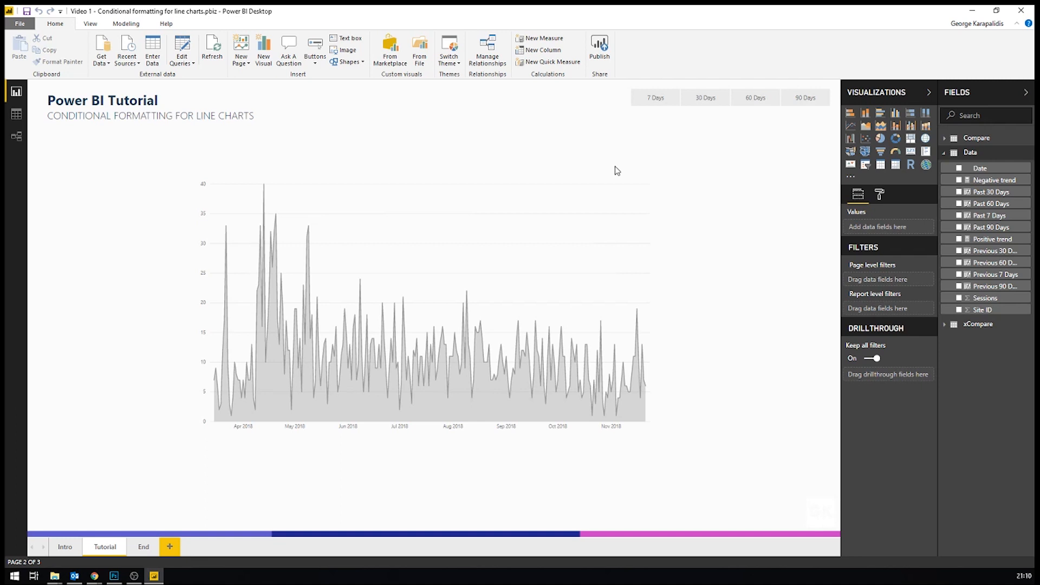
pyautogui.click(16, 114)
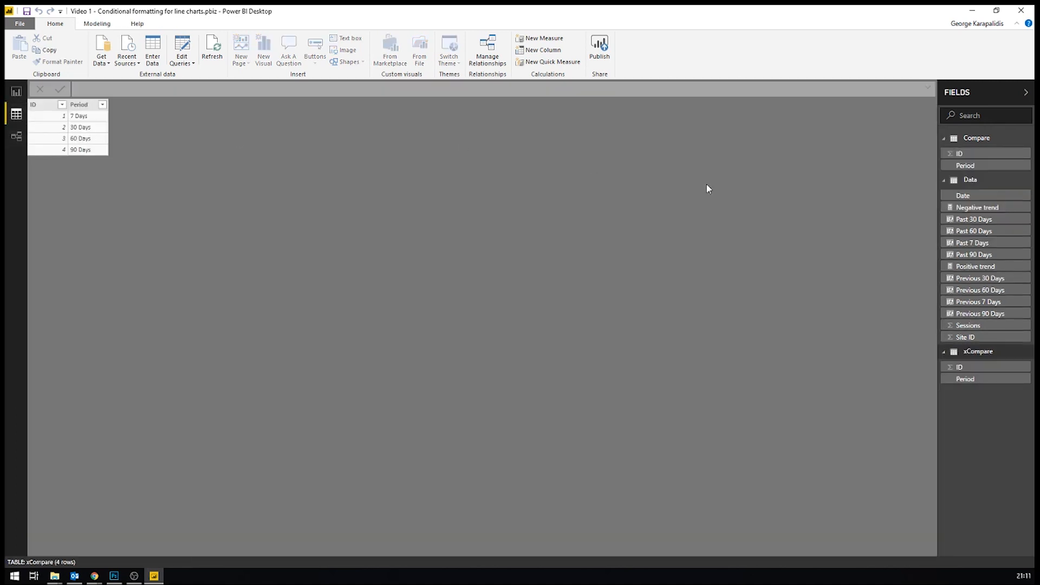
pyautogui.click(970, 180)
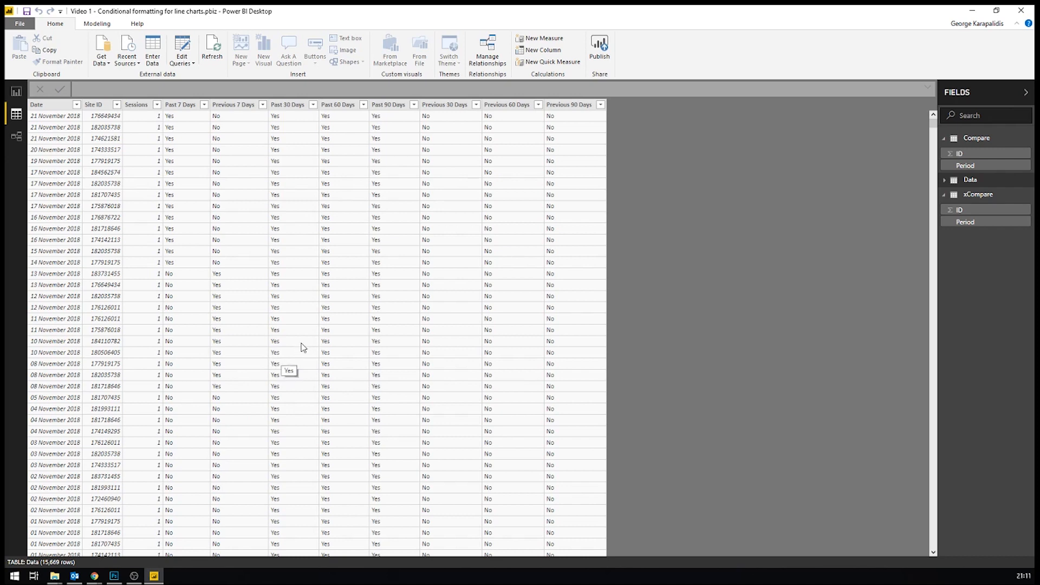
# Step: Return to the report page and add a new calculated column to the Data table
pyautogui.click(16, 91)
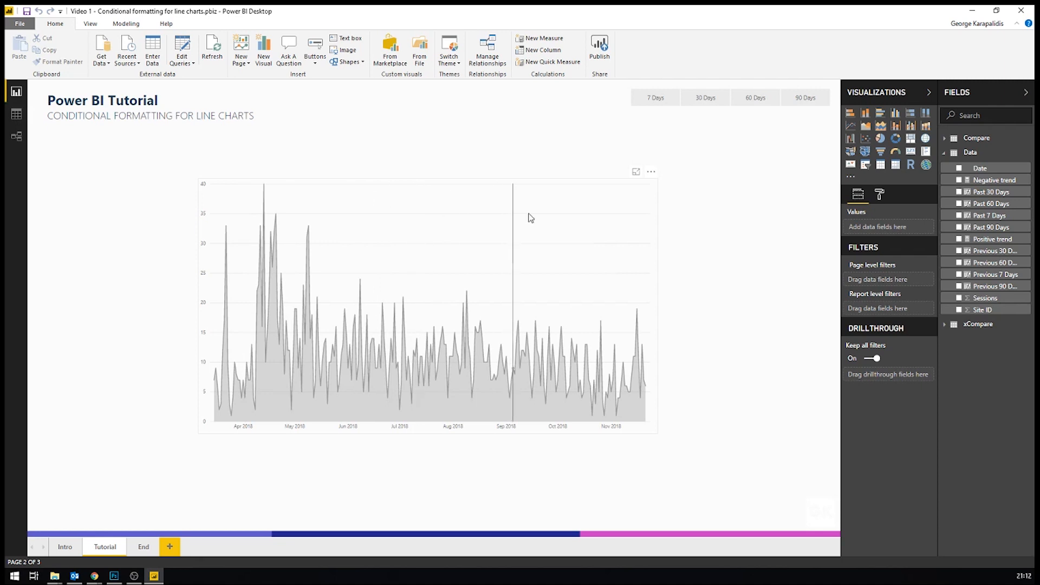
pyautogui.rightClick(973, 153)
pyautogui.click(976, 154)
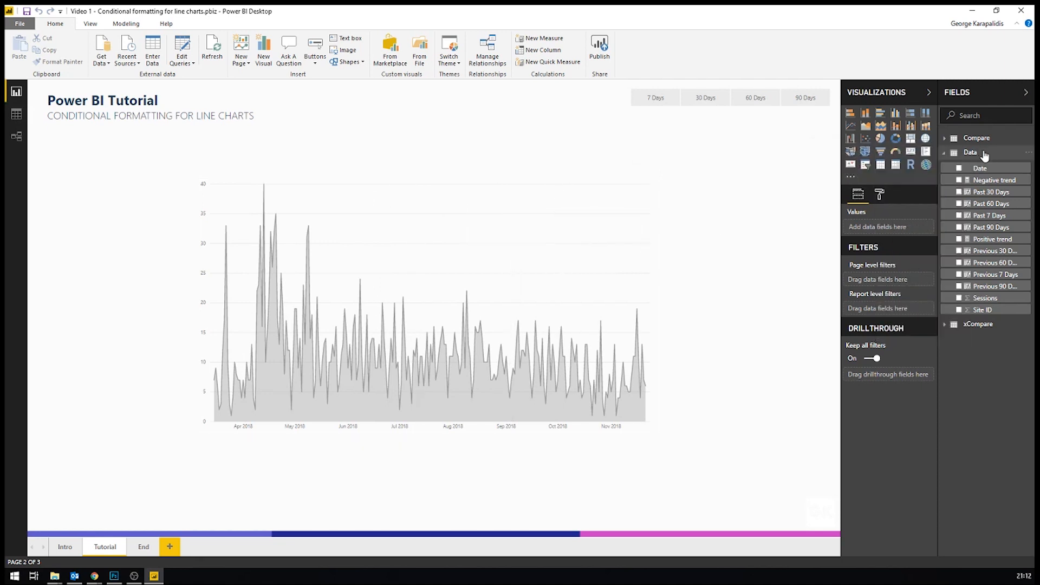
pyautogui.click(978, 154)
pyautogui.rightClick(979, 155)
pyautogui.click(980, 155)
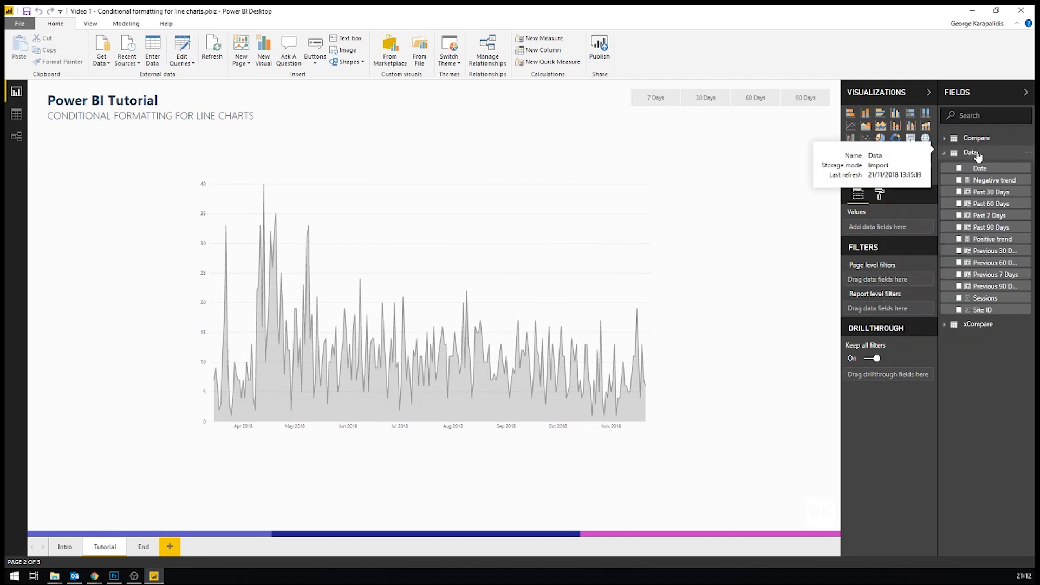
pyautogui.rightClick(979, 155)
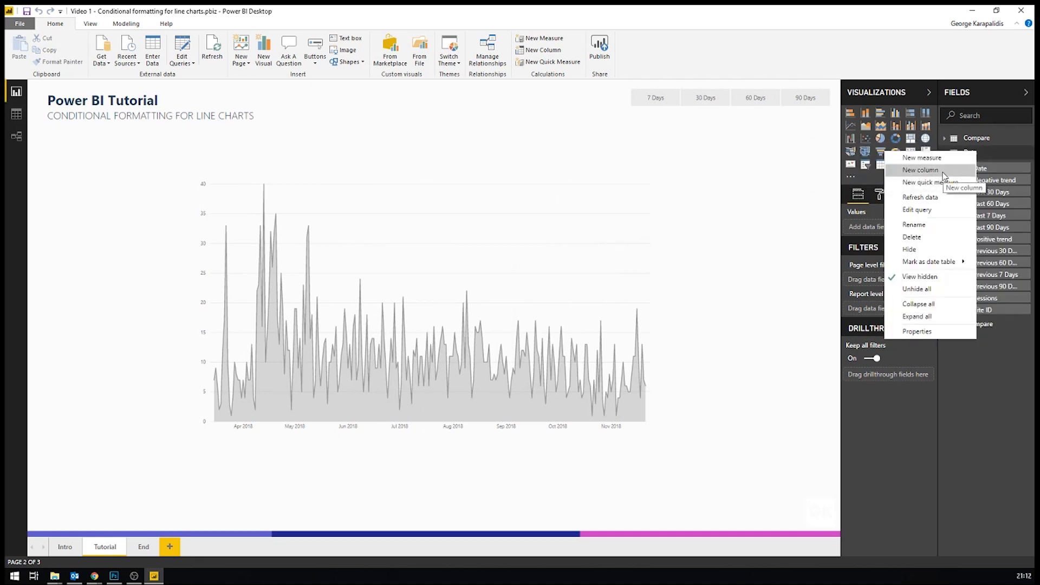
pyautogui.click(944, 171)
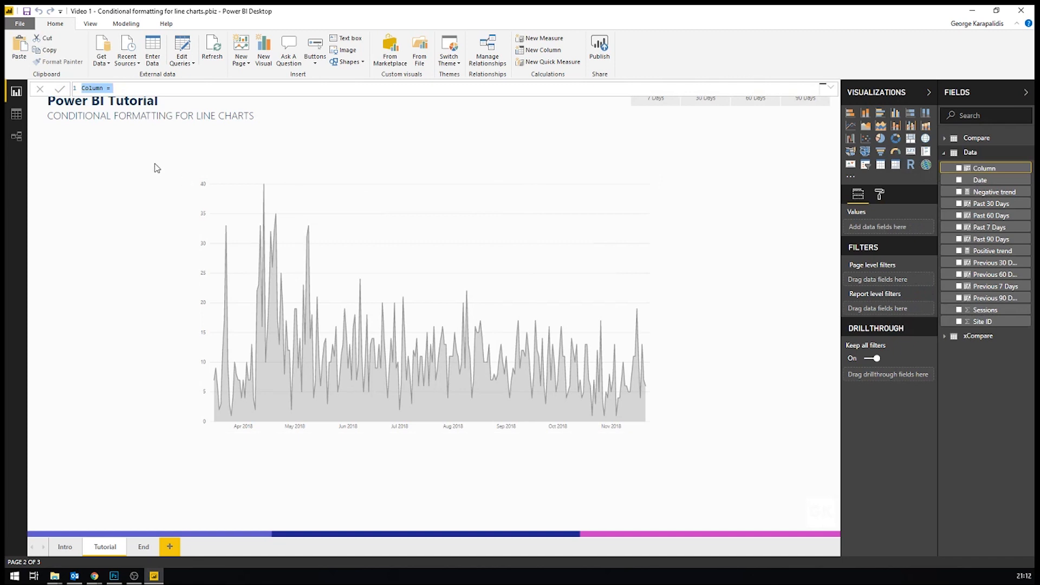
# Step: Name the new calculated column Past 7 Days 2 in its formula
pyautogui.doubleClick(105, 89)
pyautogui.write('Past 7 Days 2')
# Step: Begin the column's formula with an IF whose first condition is Data[Date] <= MAX(Data[Date])
pyautogui.write('IF( ')
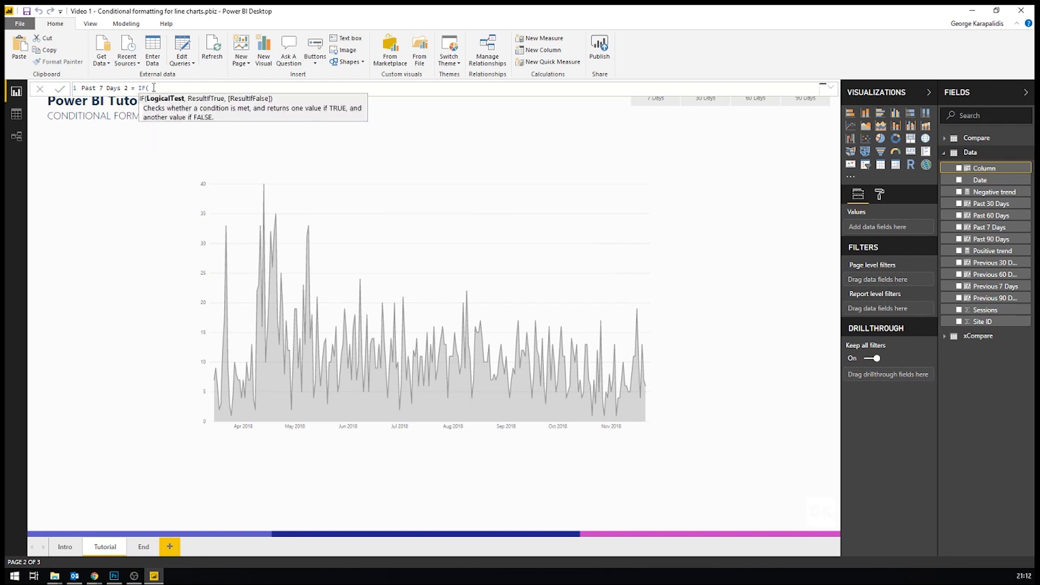
pyautogui.write('Data')
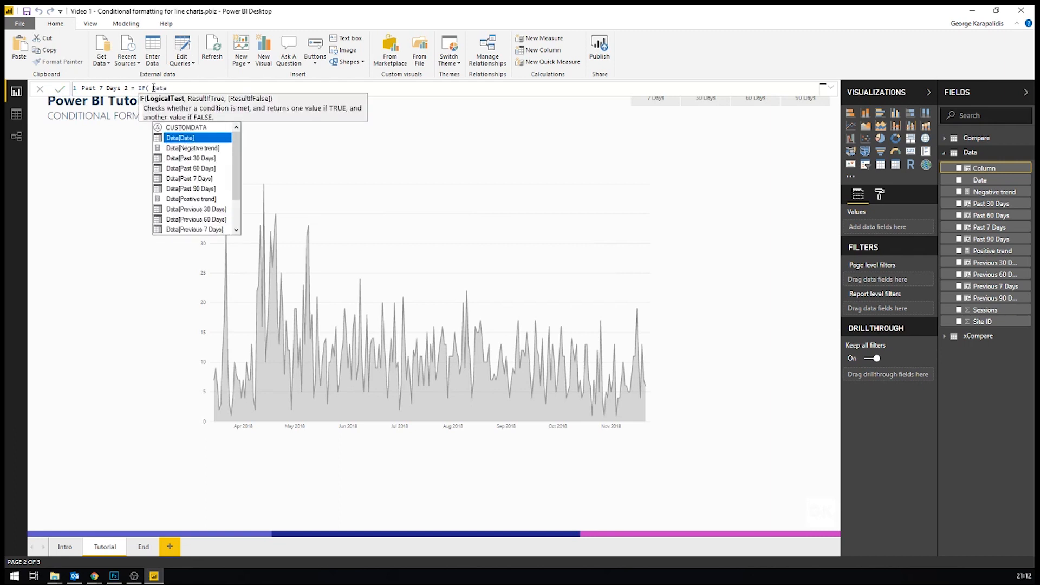
pyautogui.press('Tab')
pyautogui.write('<')
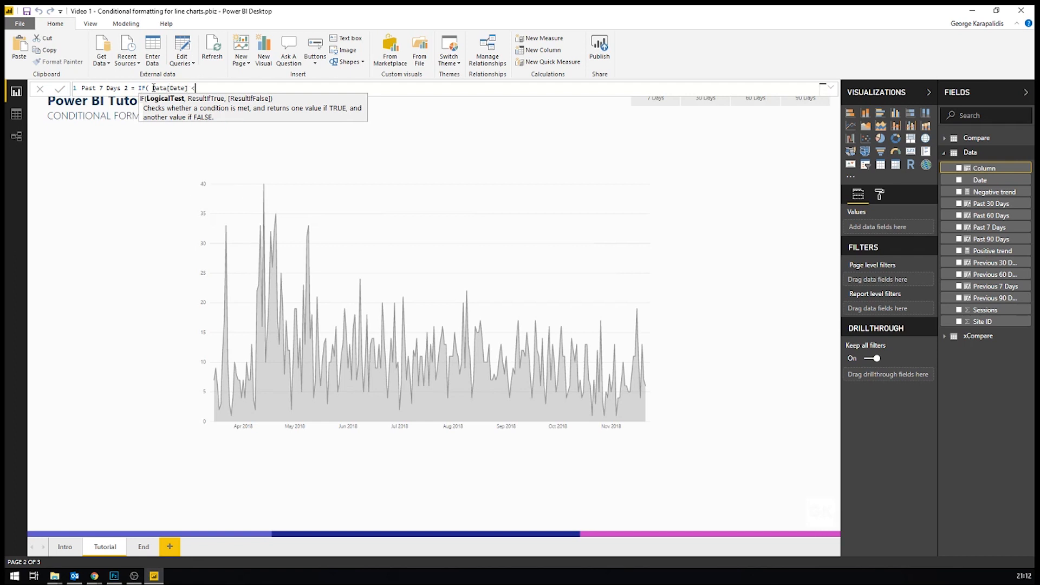
pyautogui.write('= MAX(')
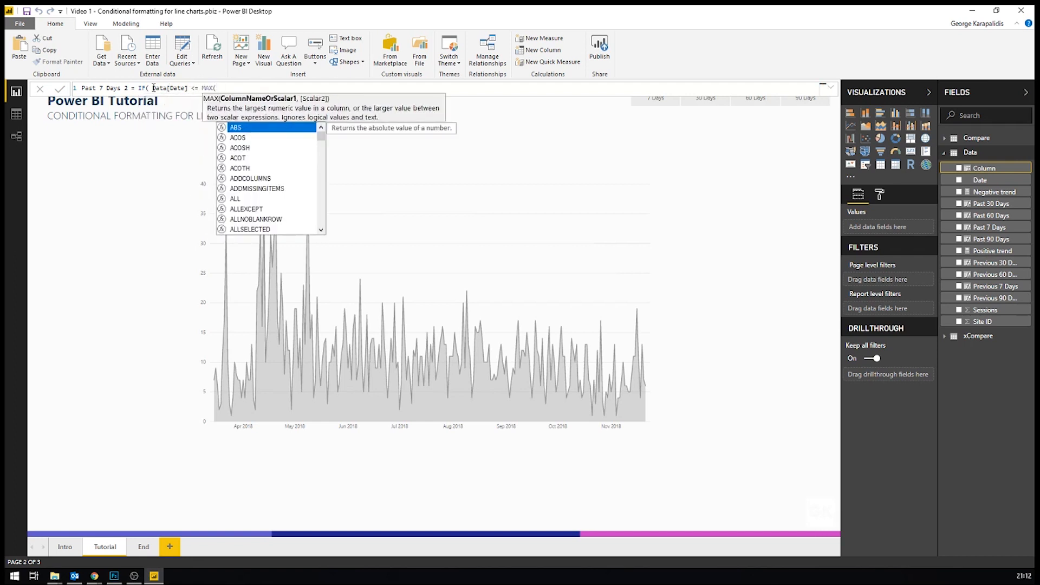
pyautogui.write('Data[Date]')
pyautogui.press('Down')
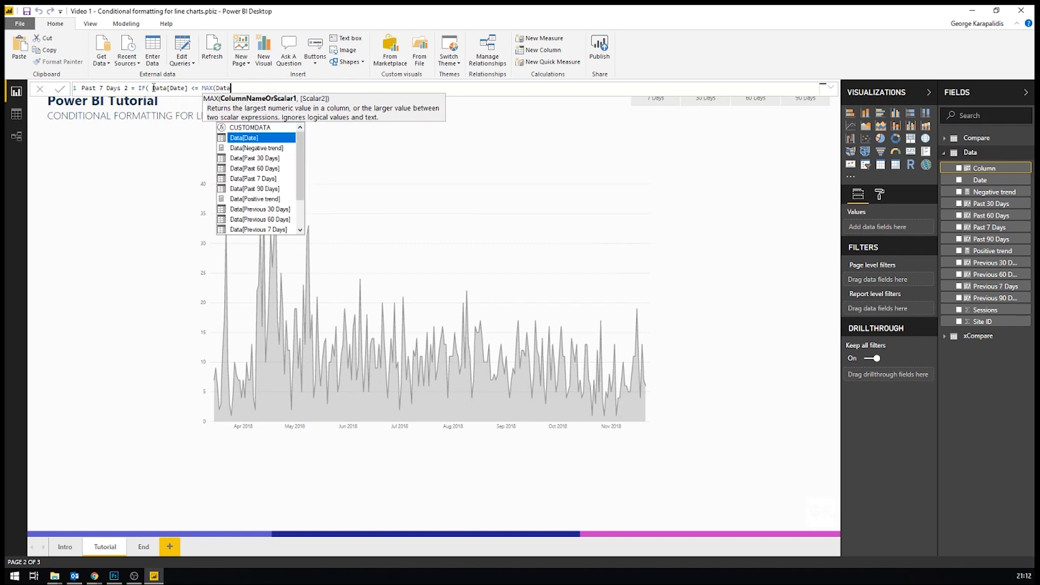
pyautogui.press('Tab')
pyautogui.write(') ')
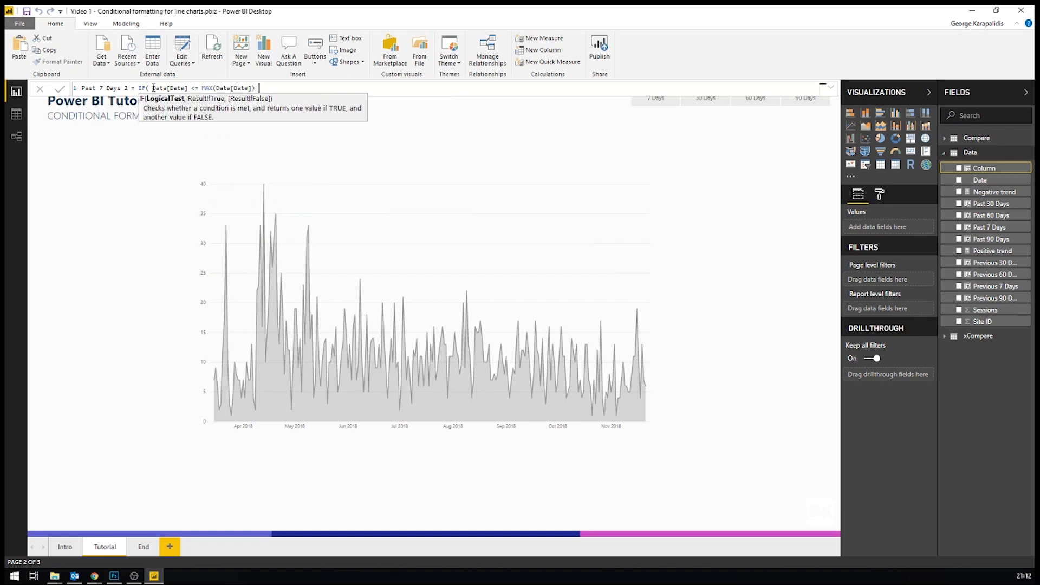
pyautogui.write('&& Da')
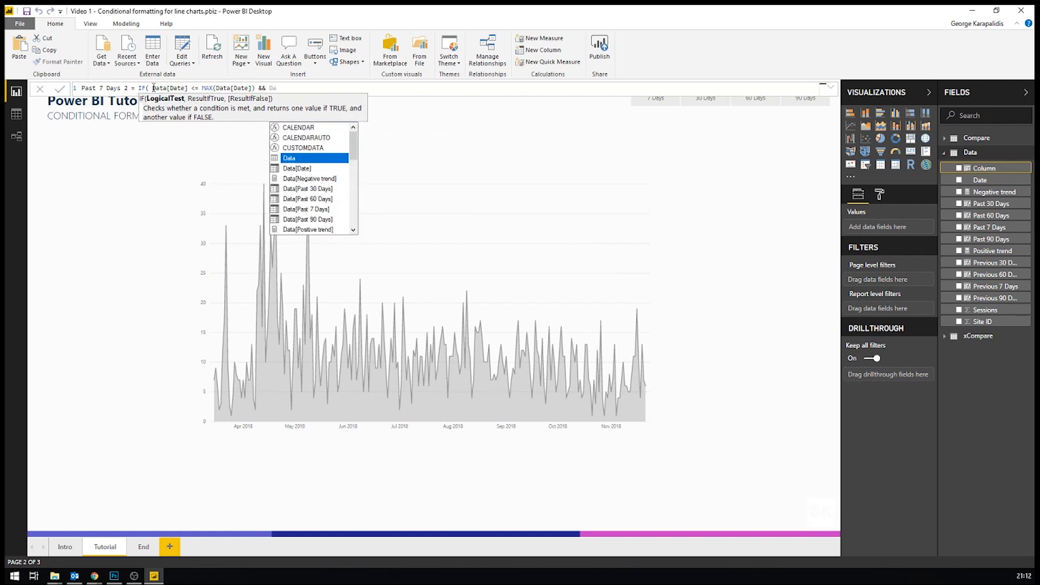
pyautogui.write('te')
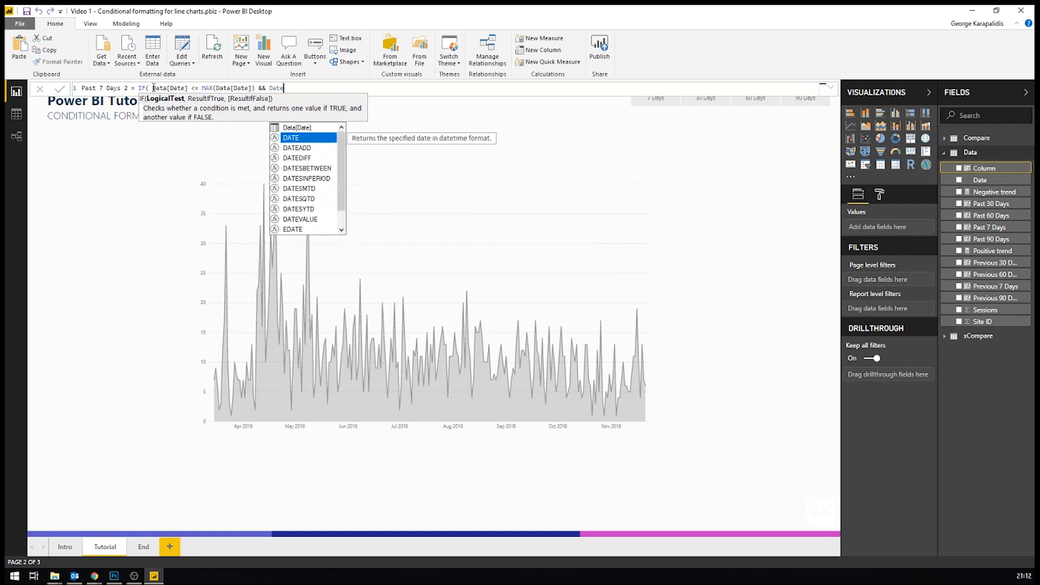
# Step: Add a second IF condition joined with &&: Data[Date] >= MAX(Data[Date]) - 7
pyautogui.press('BackSpace')
pyautogui.press('BackSpace')
pyautogui.press('BackSpace')
pyautogui.press('BackSpace')
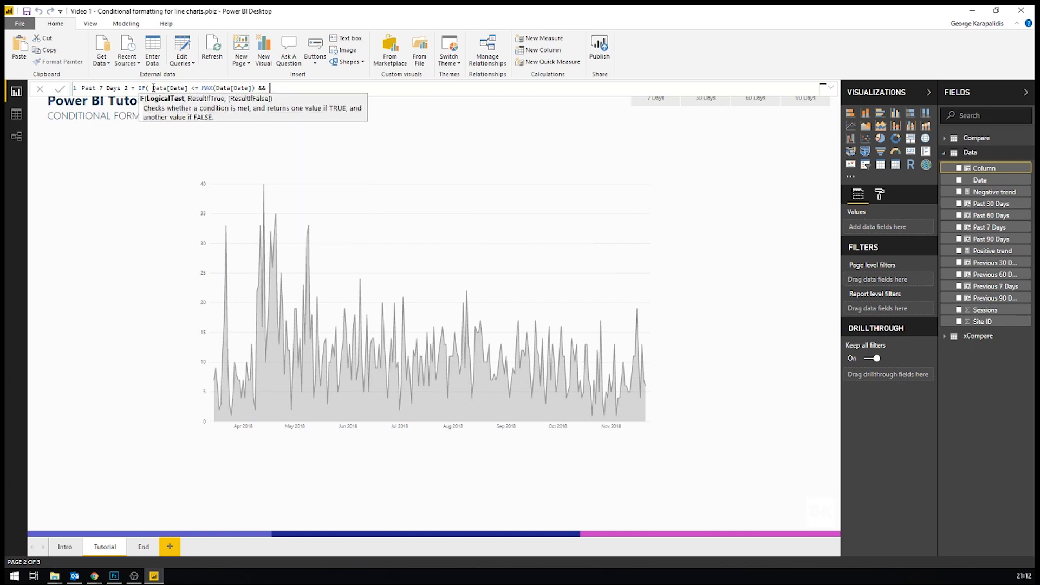
pyautogui.write('Data[Date')
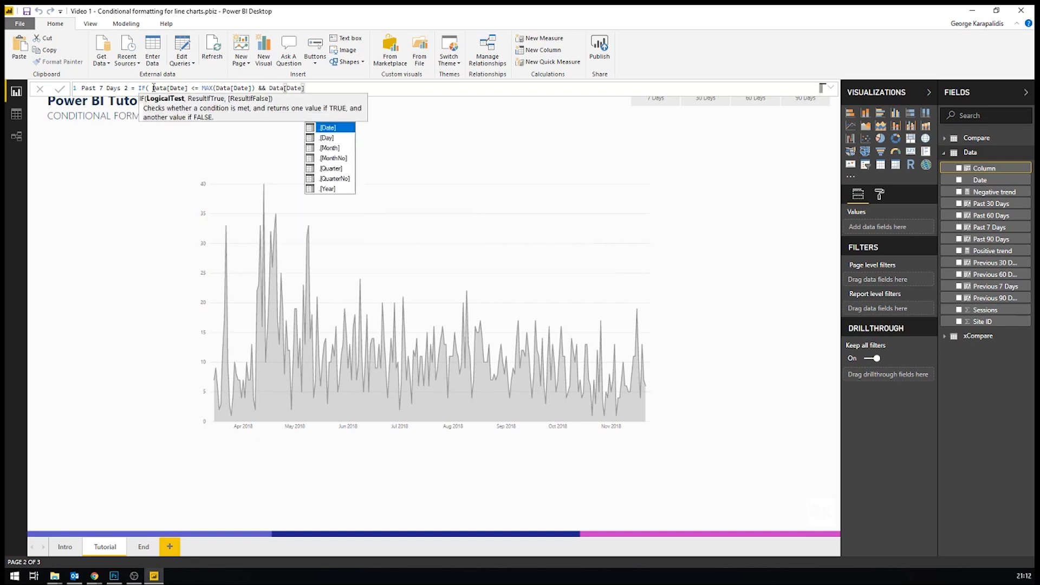
pyautogui.write(']')
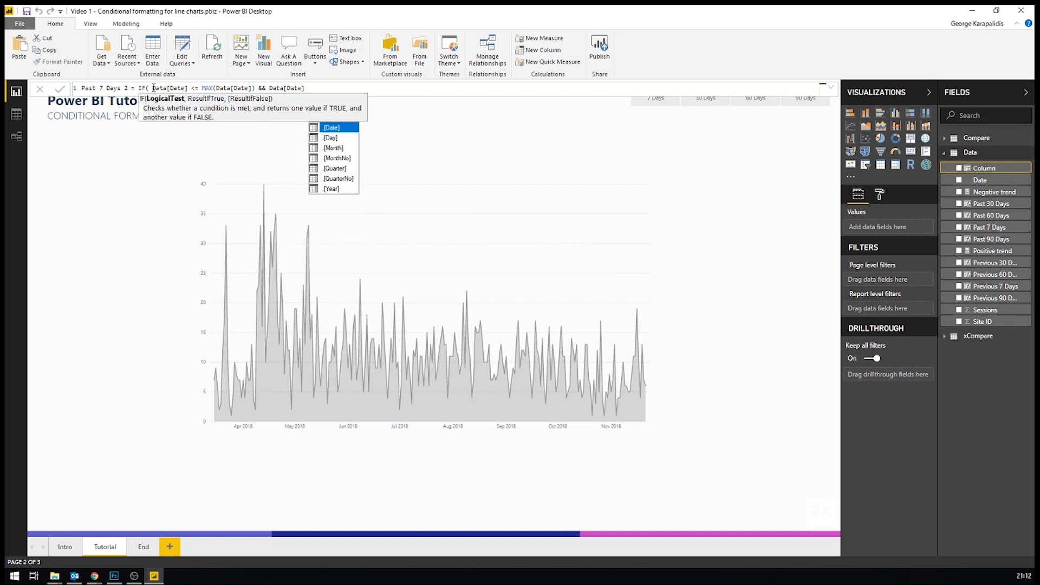
pyautogui.write(' >= MAX(')
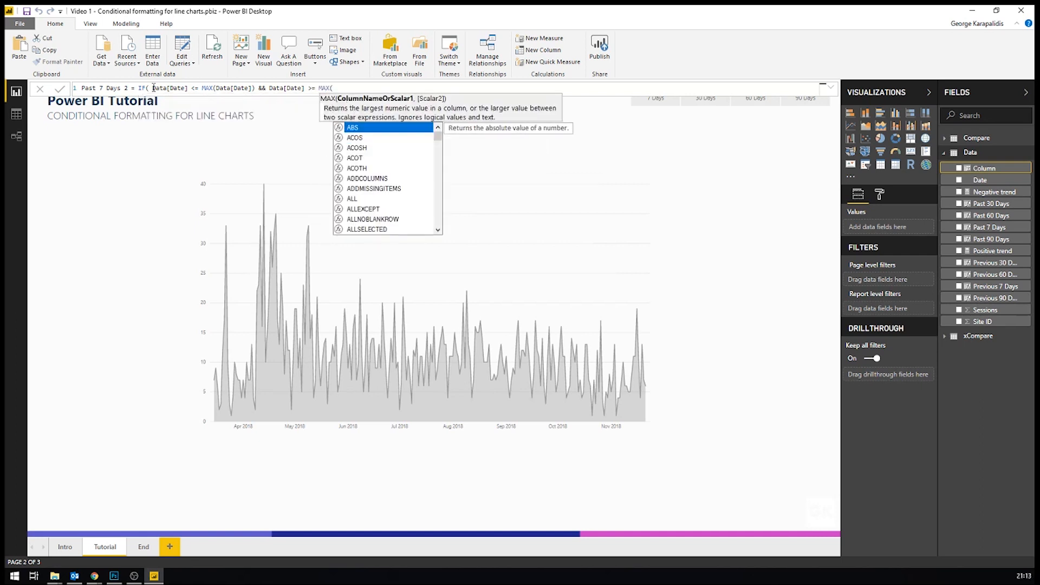
pyautogui.write('Da')
pyautogui.write('ta[Date]) =')
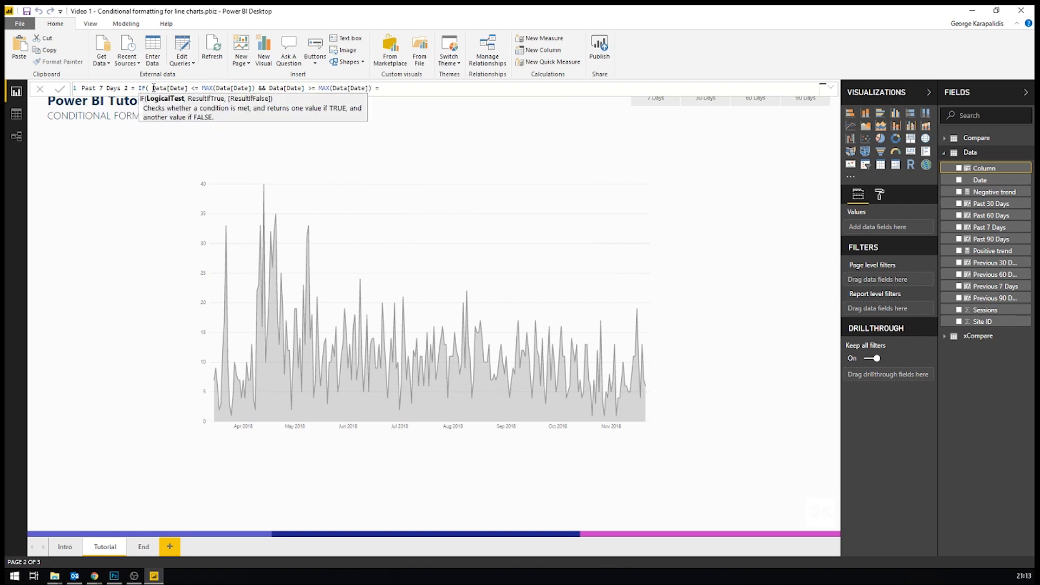
pyautogui.write(' 7, "Yes')
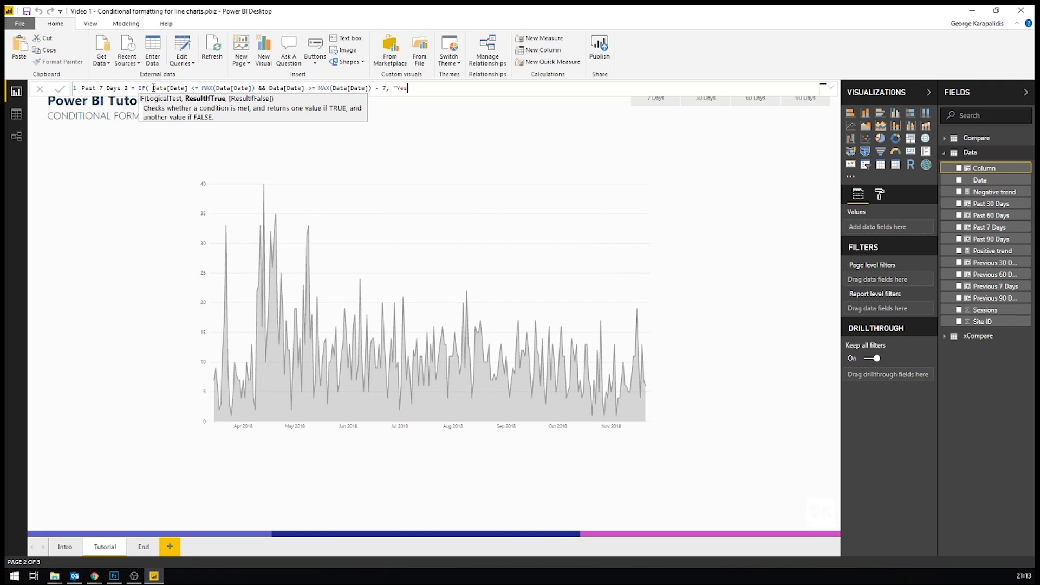
pyautogui.write('", "No")')
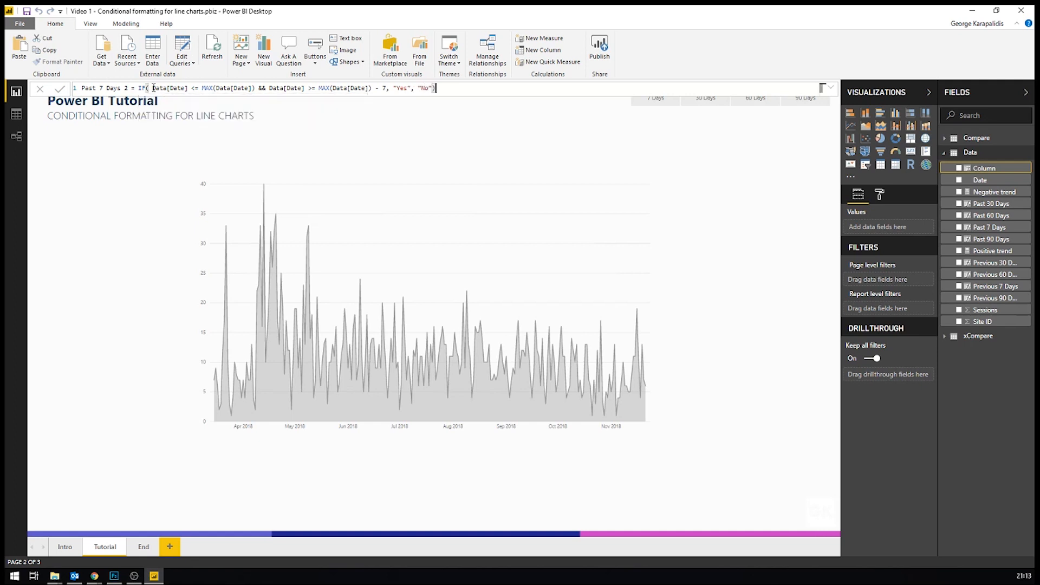
# Step: Finish the IF so it returns "Yes" when true and "No" otherwise, and commit the calculated column
pyautogui.press('Return')
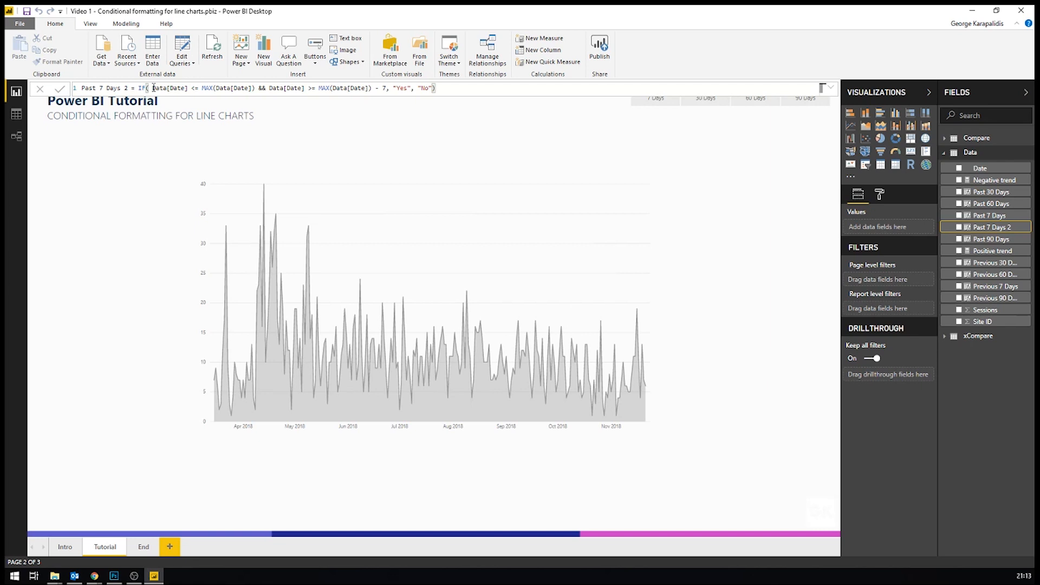
# Step: Set the number of days subtracted in the Past 7 Days 2 formula to 30
pyautogui.click(385, 88)
pyautogui.doubleClick(385, 87)
pyautogui.write('30')
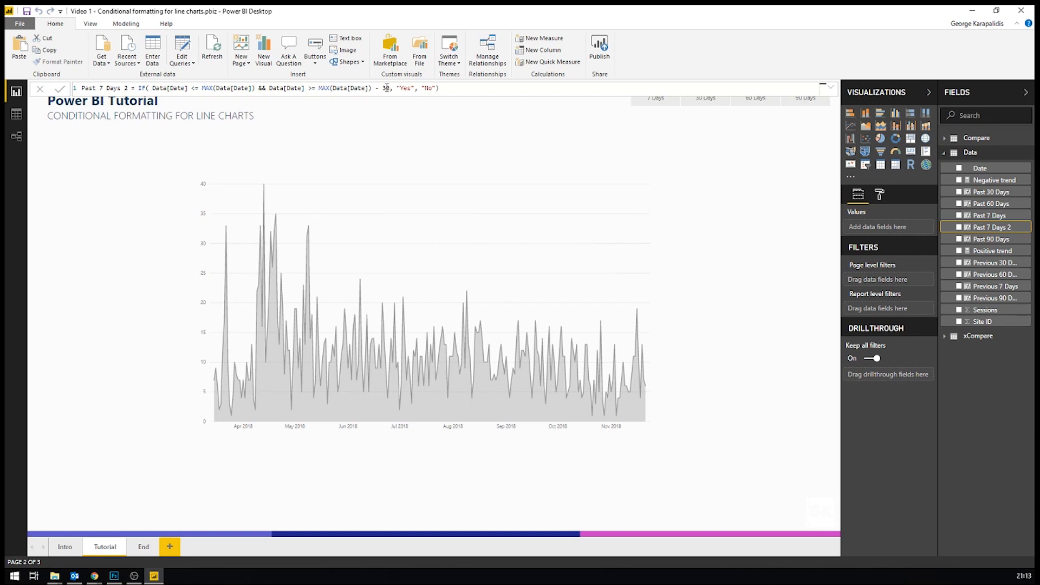
pyautogui.click(414, 118)
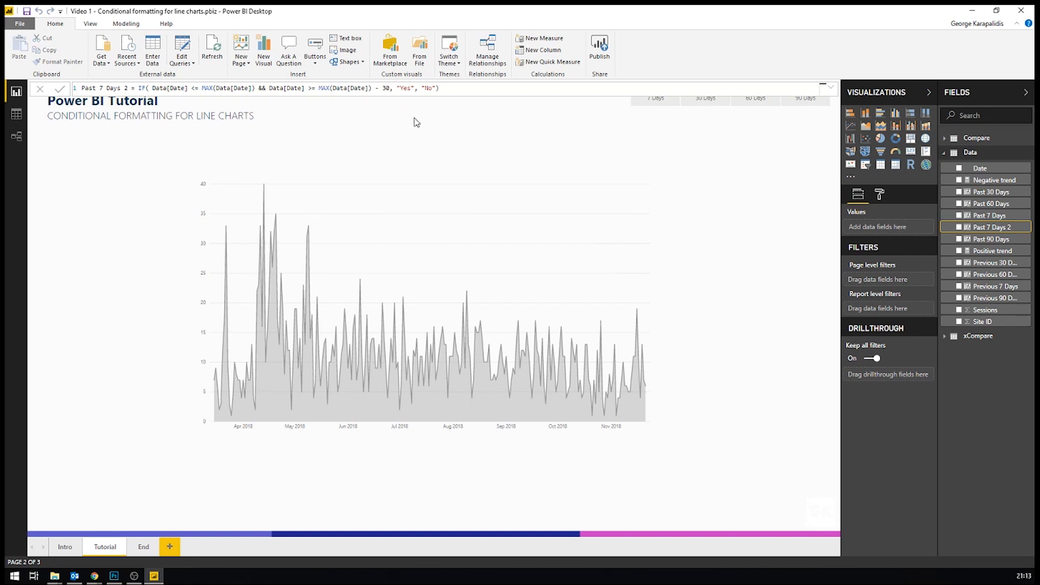
pyautogui.click(450, 88)
# Step: Compare the formulas of the Data table's Past 7, 30, 60 and 90 Days columns
pyautogui.click(988, 192)
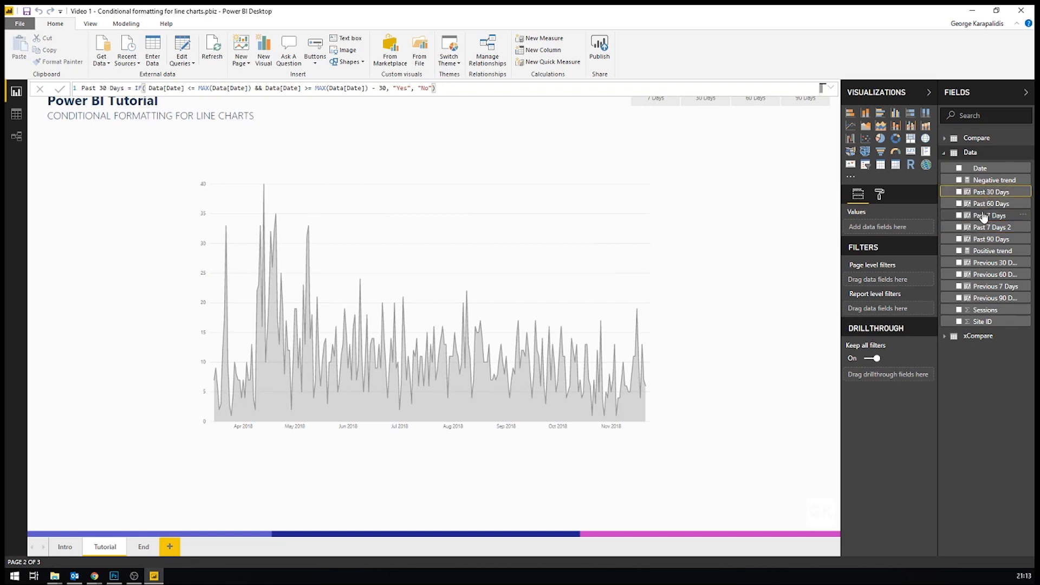
pyautogui.click(984, 215)
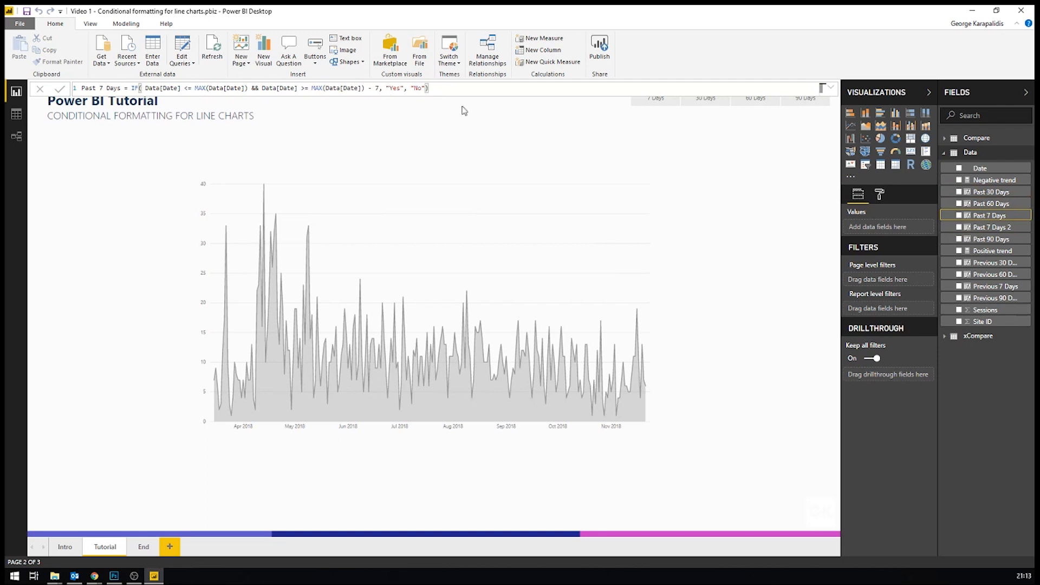
pyautogui.click(988, 192)
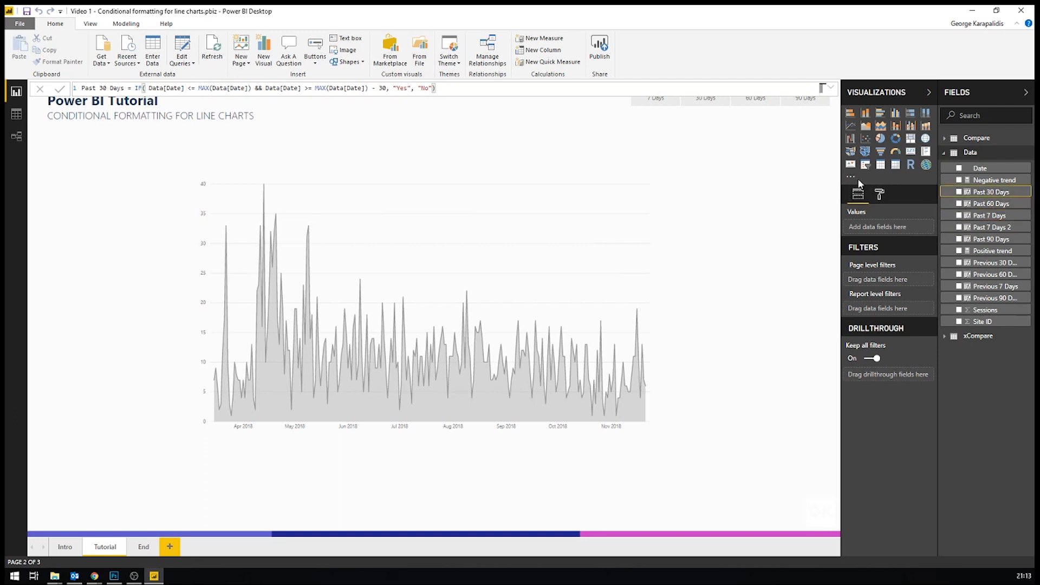
pyautogui.click(986, 203)
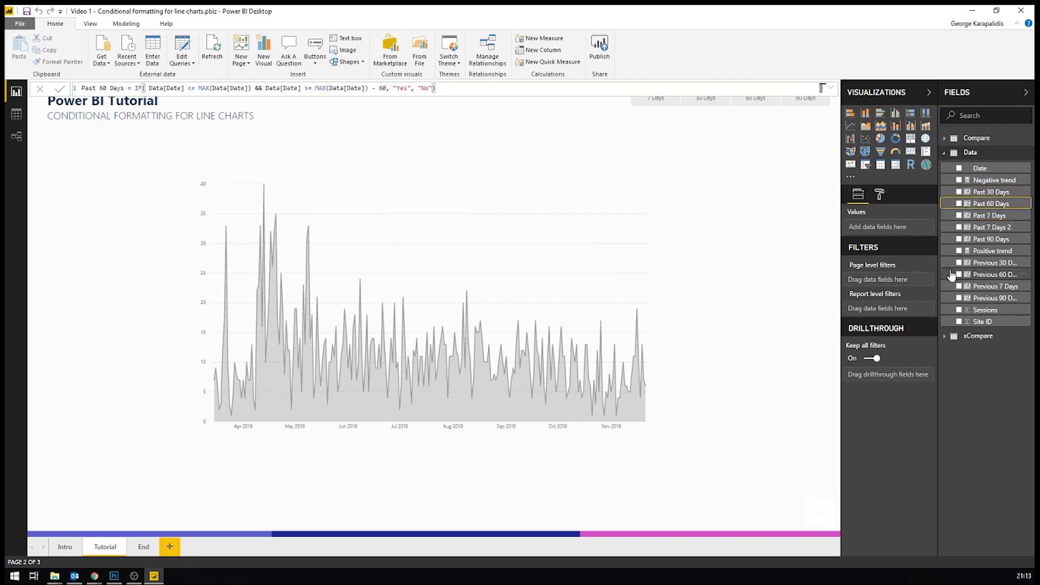
pyautogui.click(996, 239)
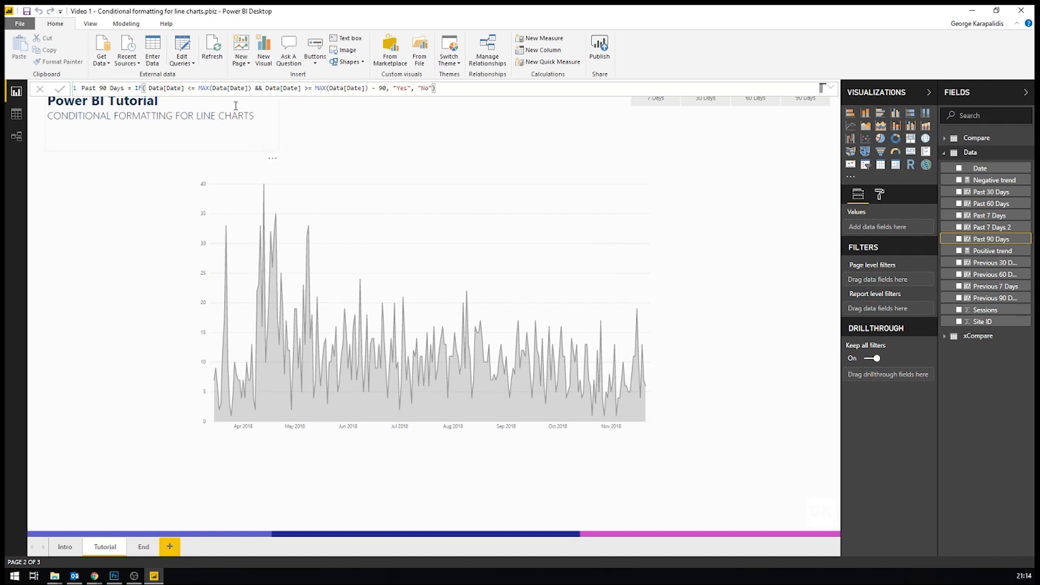
# Step: Examine the date ranges in the formulas of the Previous 7, 30, 60 and 90 Days columns, and leave the formula editor
pyautogui.click(994, 287)
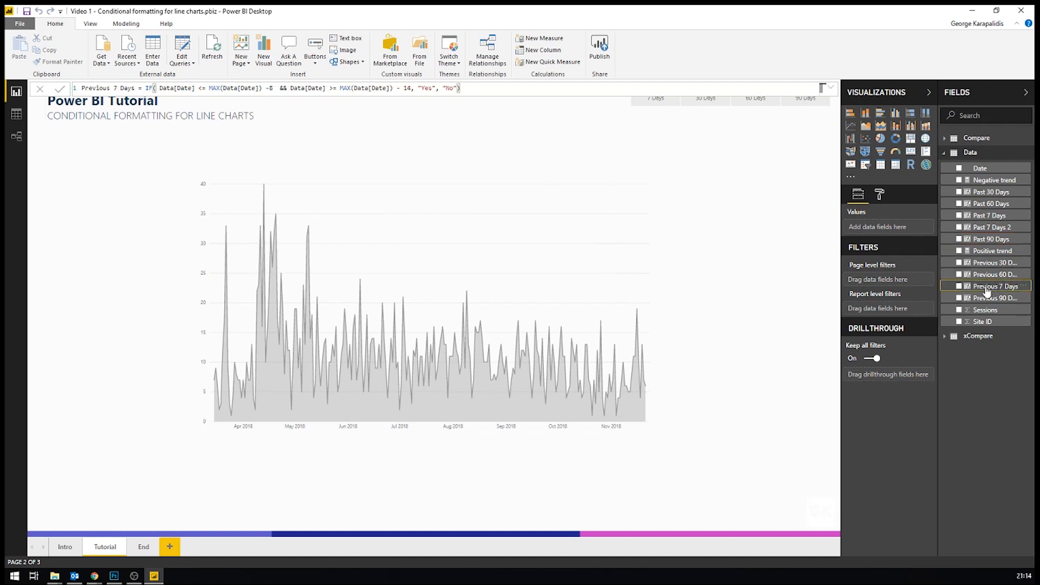
pyautogui.click(156, 88)
pyautogui.click(207, 88)
pyautogui.moveTo(420, 89); pyautogui.dragTo(435, 87)
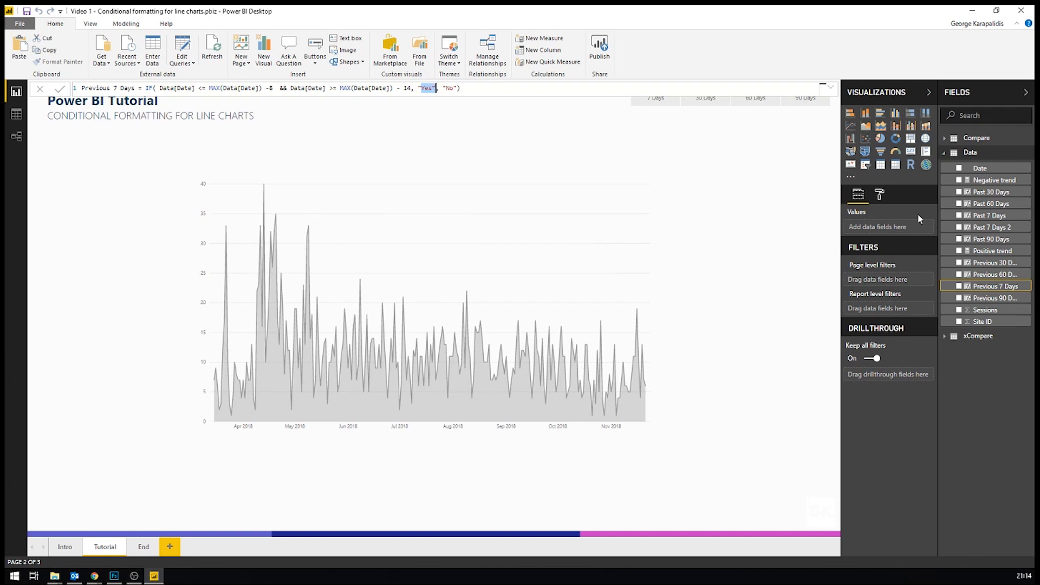
pyautogui.click(990, 263)
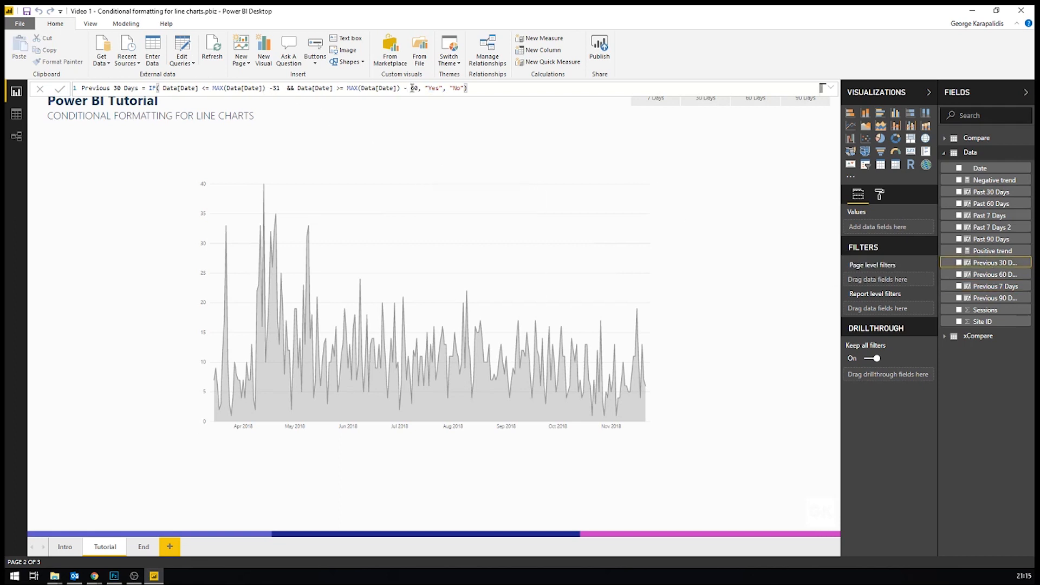
pyautogui.click(999, 274)
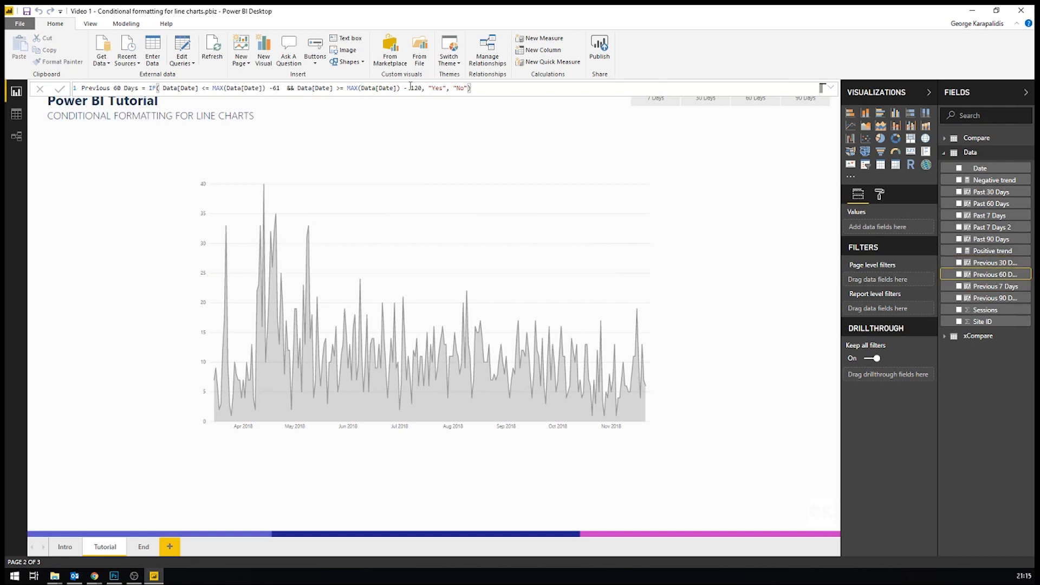
pyautogui.click(992, 301)
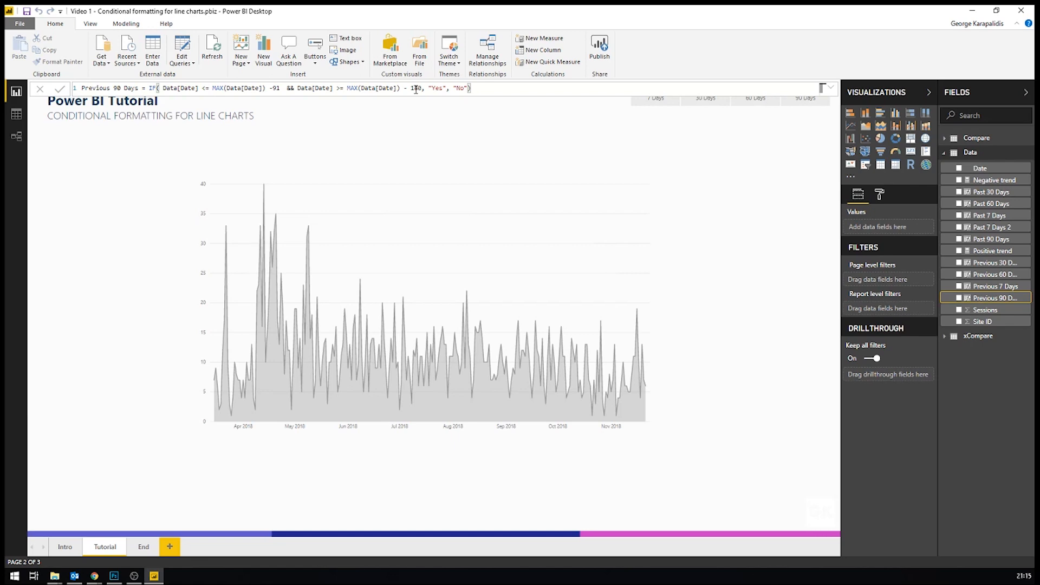
pyautogui.click(736, 232)
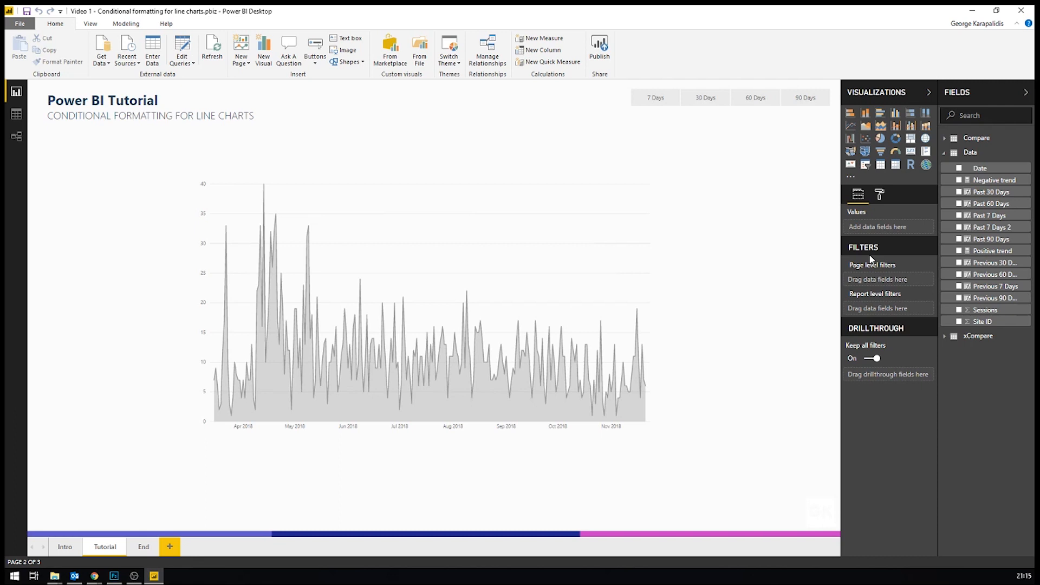
# Step: In the Positive trend measure, change the selectedPeriod variable to SELECTEDVALUE(xCompare[ID])
pyautogui.click(991, 250)
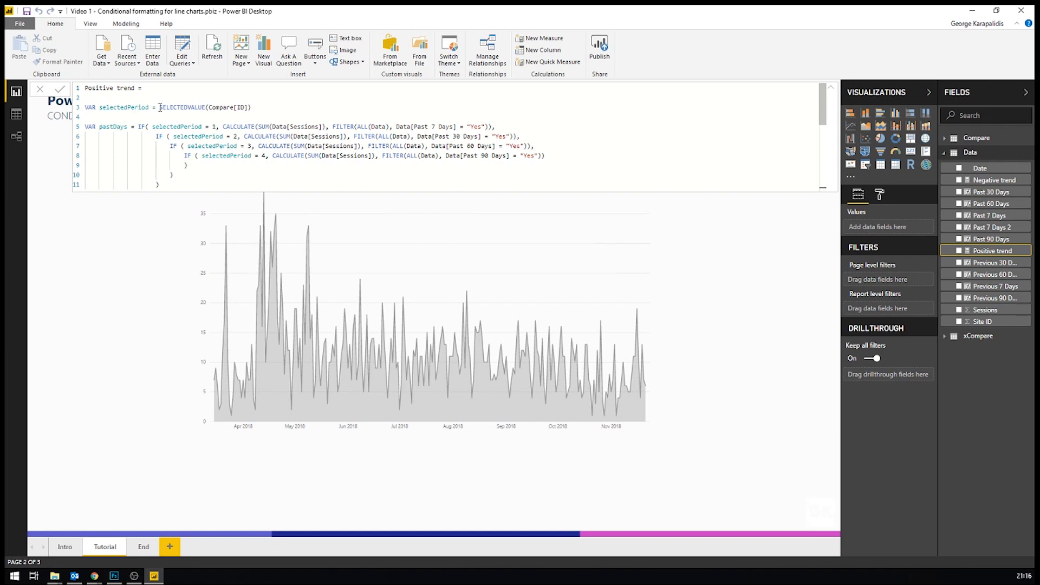
pyautogui.click(208, 107)
pyautogui.write('xCompare[ID')
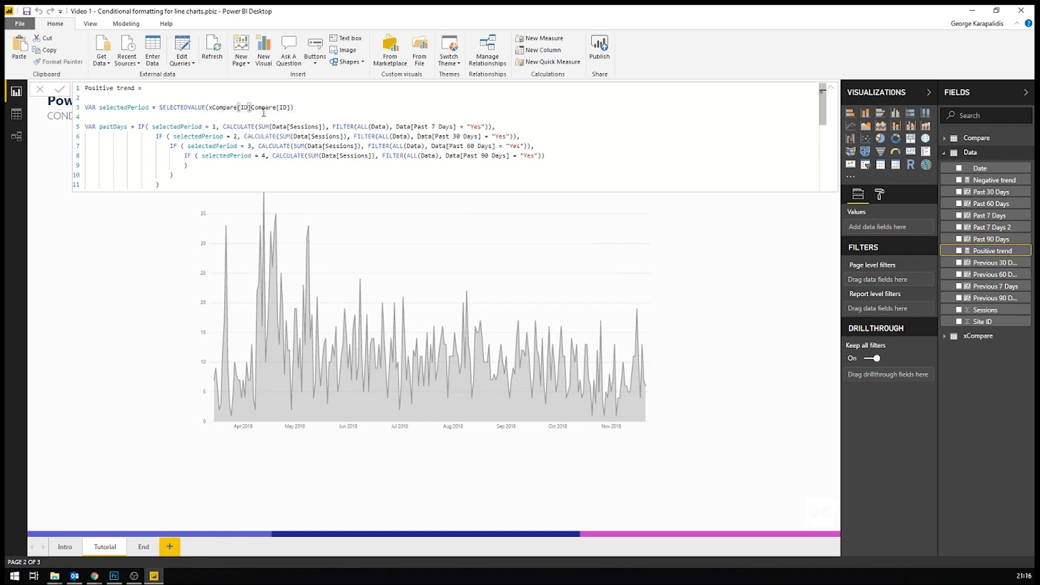
pyautogui.doubleClick(270, 109)
pyautogui.press('Delete')
# Step: Examine how the measure's pastDays and previousDays variables sum sessions for each selected period
pyautogui.moveTo(332, 126); pyautogui.dragTo(485, 126)
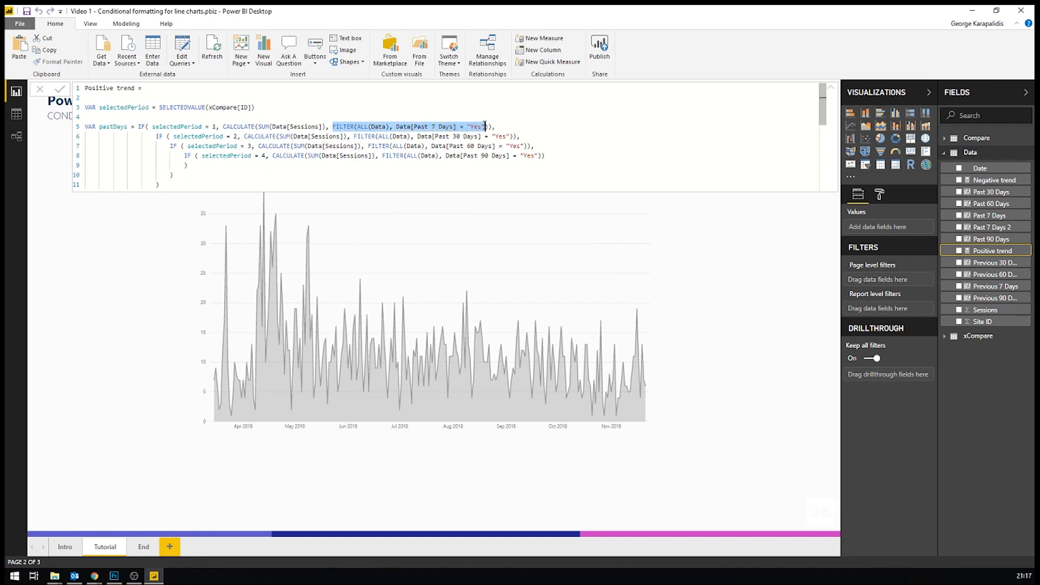
pyautogui.click(432, 126)
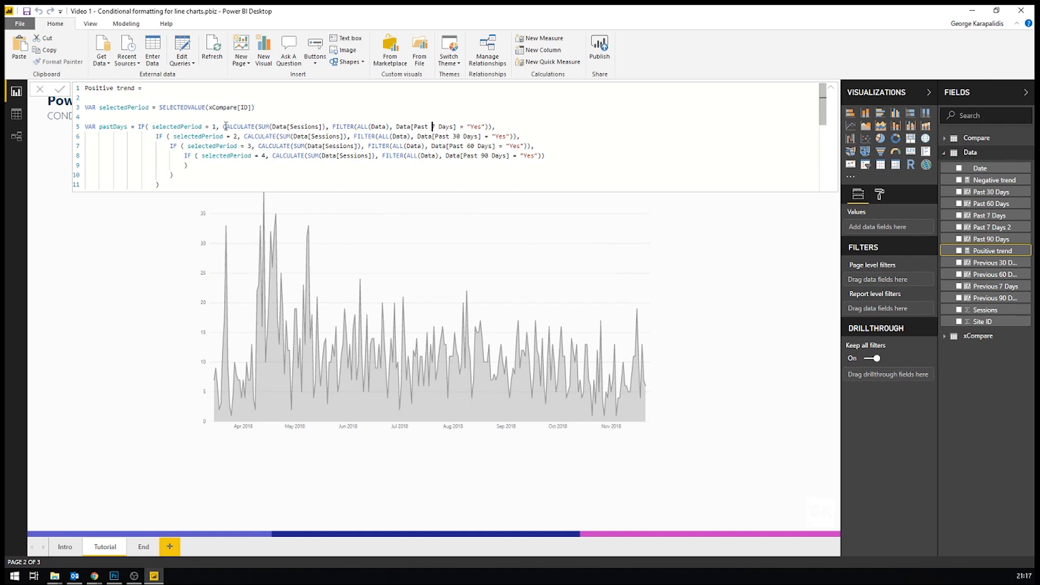
pyautogui.moveTo(223, 126); pyautogui.dragTo(485, 126)
pyautogui.moveTo(413, 126); pyautogui.dragTo(485, 127)
pyautogui.click(234, 136)
pyautogui.moveTo(85, 129); pyautogui.dragTo(120, 166)
pyautogui.scroll(-3, 162, 152)
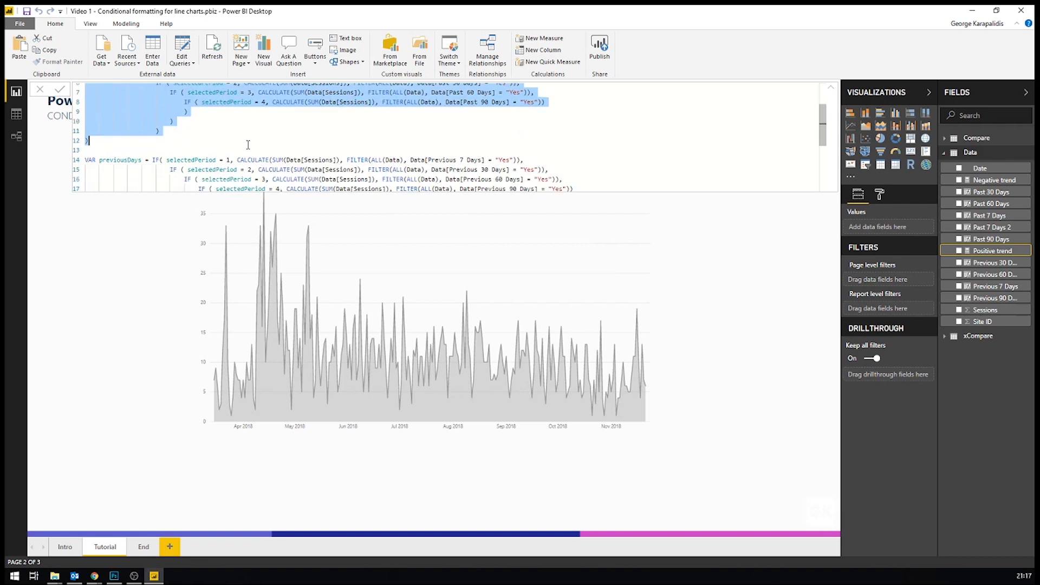
pyautogui.click(192, 163)
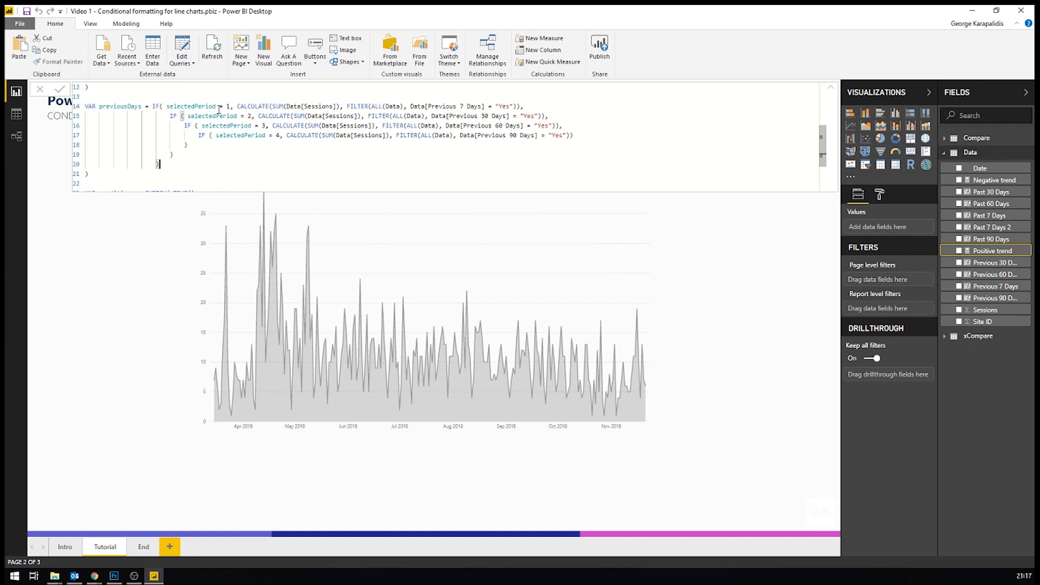
pyautogui.click(436, 106)
# Step: Examine the measure's SWITCH conditions comparing pastDays with previousDays, checking them against the variable definitions above
pyautogui.scroll(-3, 298, 132)
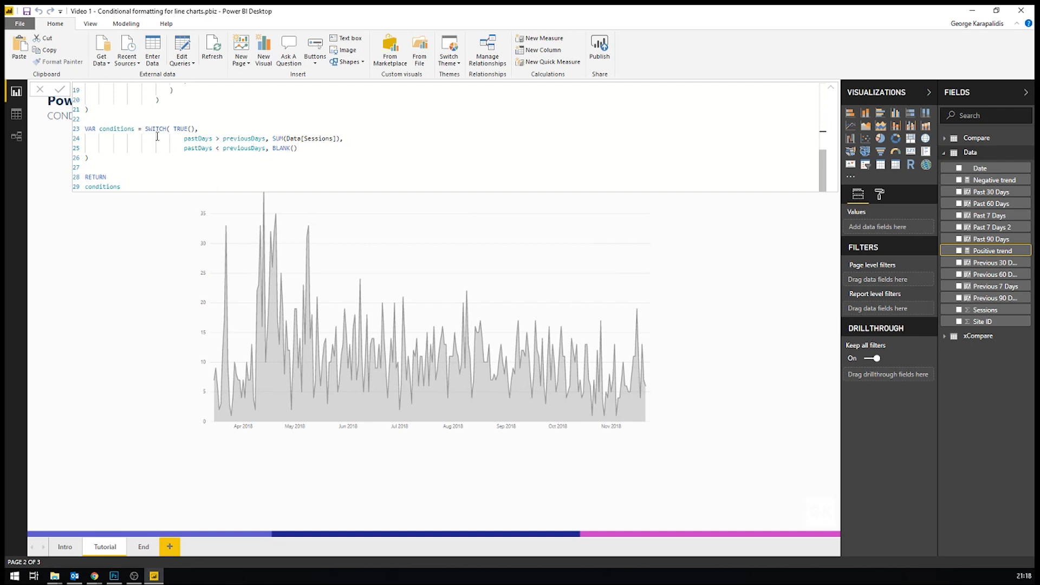
pyautogui.scroll(1, 164, 139)
pyautogui.scroll(2, 164, 139)
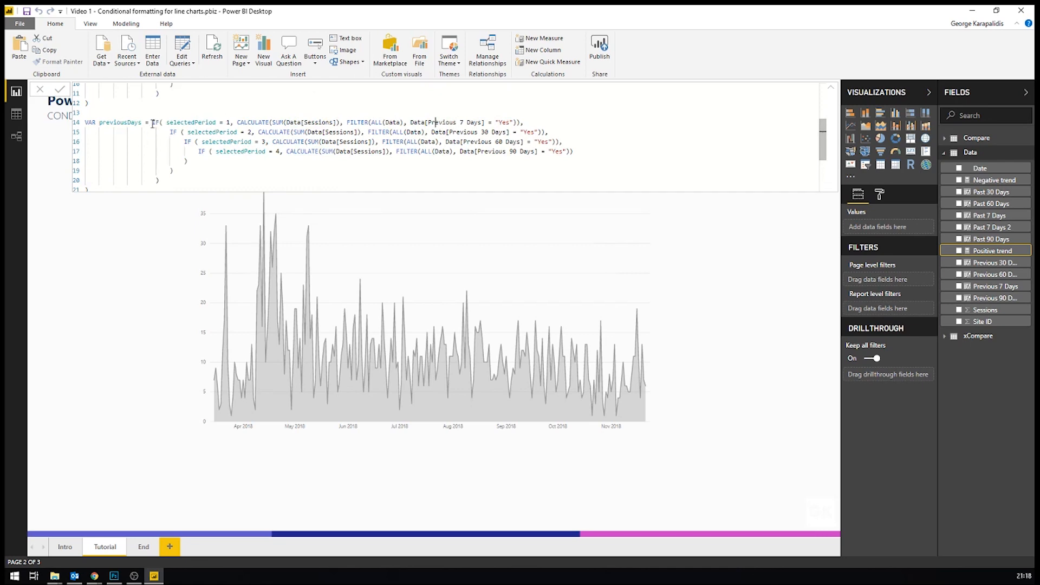
pyautogui.scroll(-2, 154, 121)
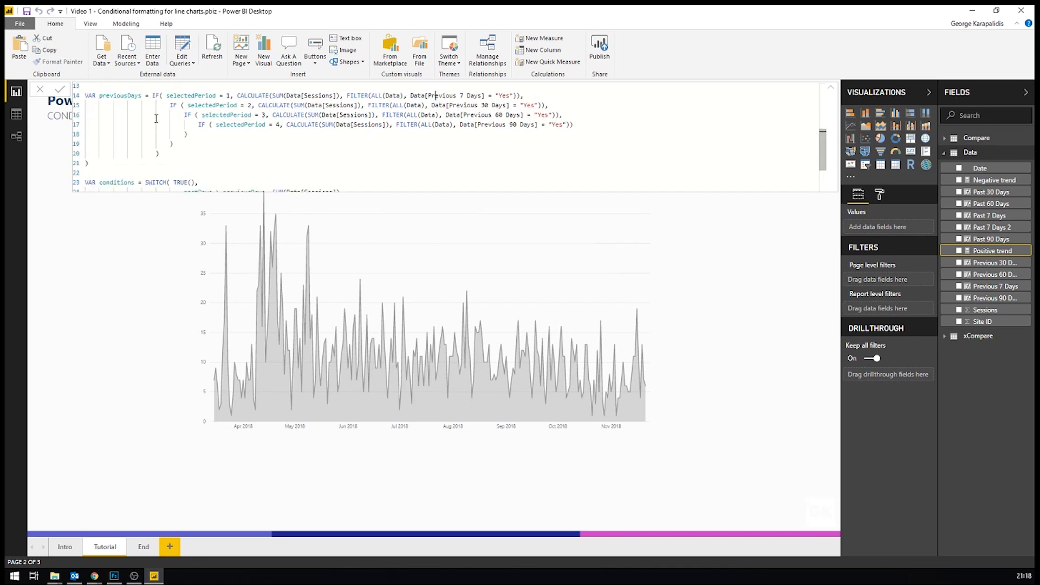
pyautogui.scroll(1, 156, 118)
pyautogui.scroll(-2, 160, 108)
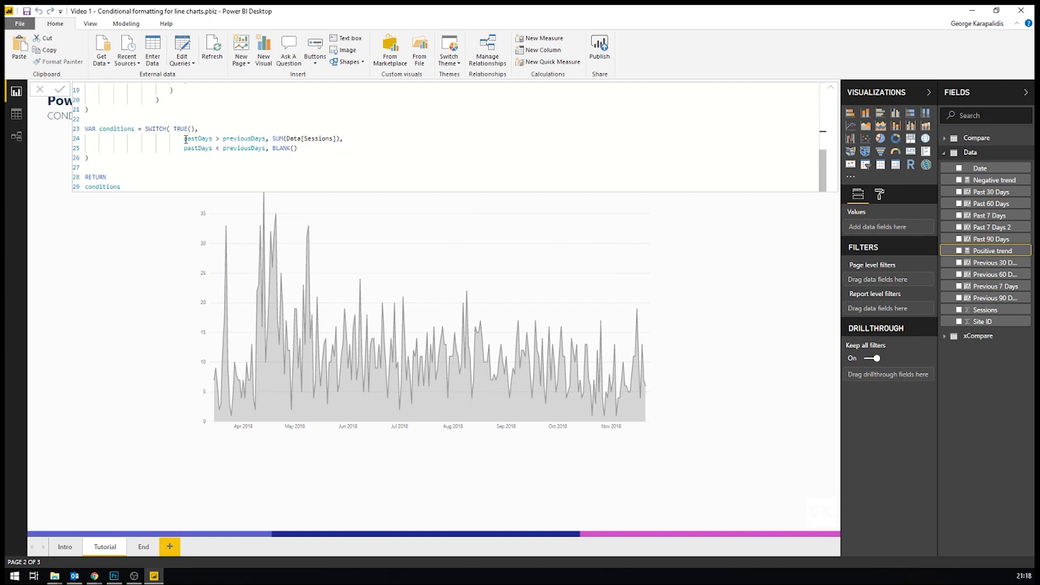
pyautogui.moveTo(185, 139); pyautogui.dragTo(216, 139)
pyautogui.scroll(6, 117, 152)
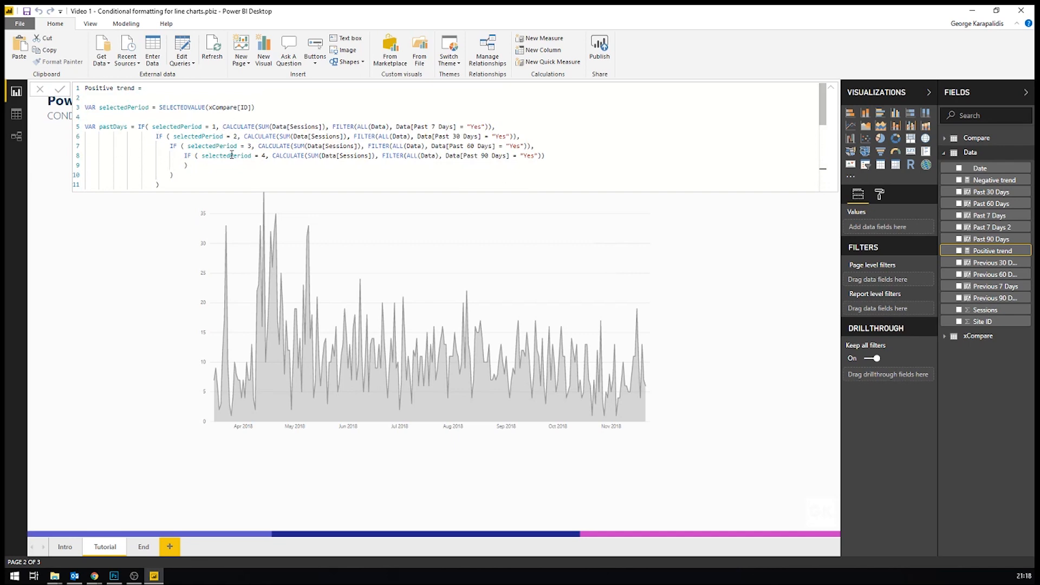
pyautogui.scroll(-6, 232, 156)
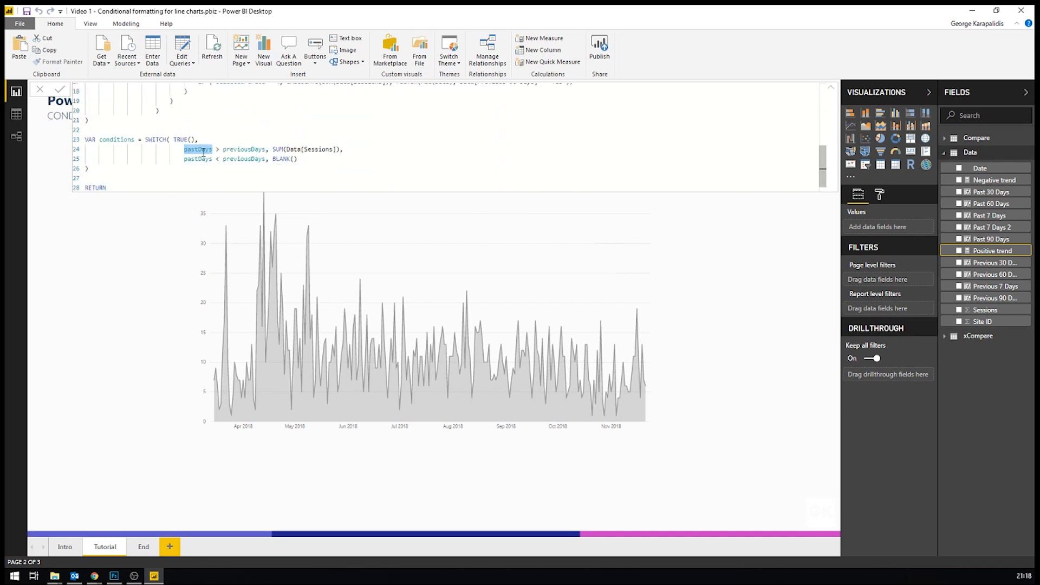
pyautogui.click(200, 150)
pyautogui.moveTo(183, 150); pyautogui.dragTo(336, 149)
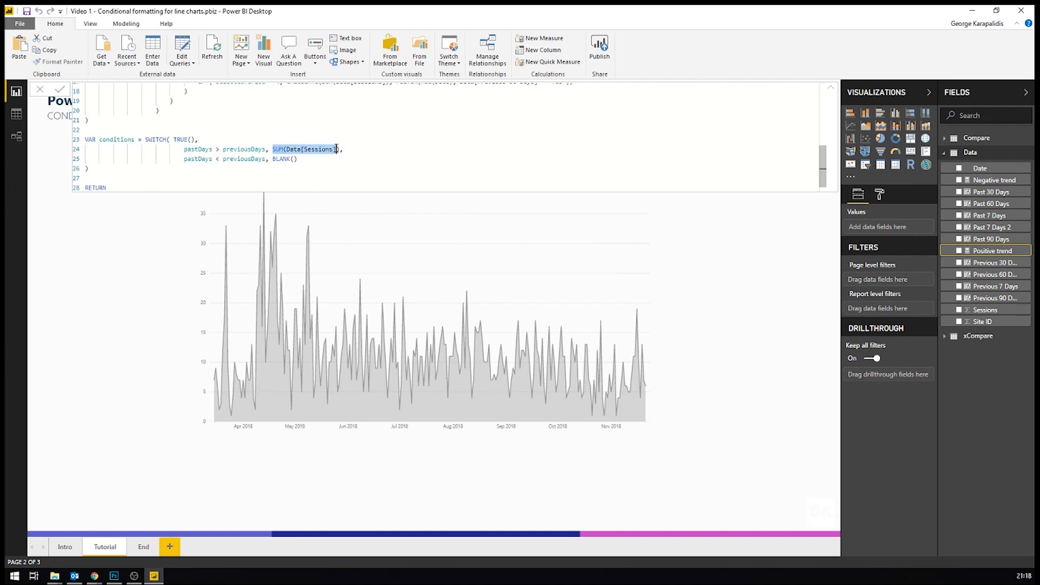
# Step: Examine the Positive trend measure's BLANK() condition and its RETURN of the conditions variable, and leave the formula editor
pyautogui.moveTo(184, 159); pyautogui.dragTo(210, 160)
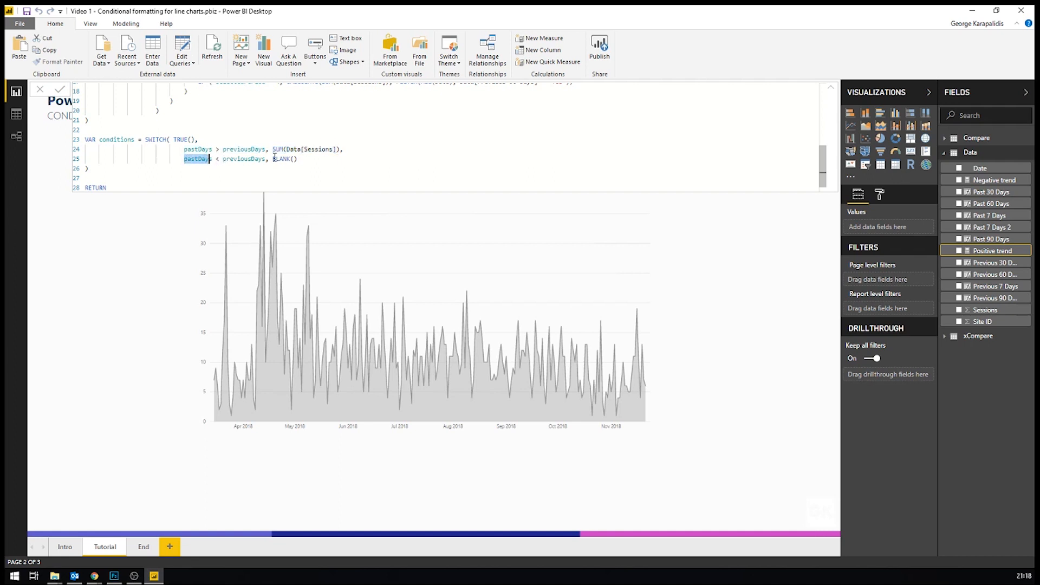
pyautogui.moveTo(272, 159); pyautogui.dragTo(293, 159)
pyautogui.click(298, 150)
pyautogui.scroll(-1, 137, 124)
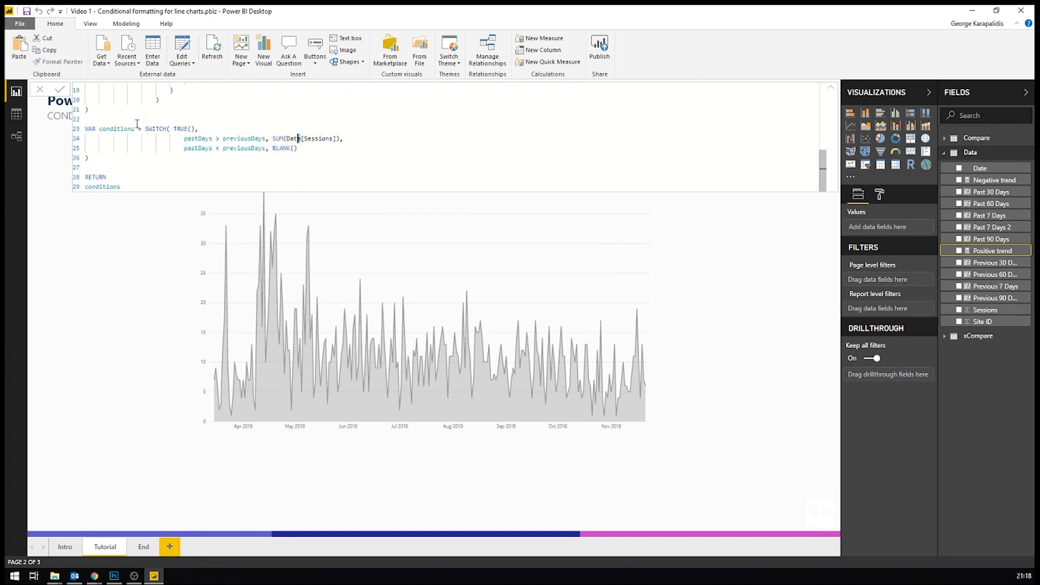
pyautogui.doubleClick(89, 177)
pyautogui.doubleClick(91, 187)
pyautogui.click(157, 167)
pyautogui.scroll(3, 171, 155)
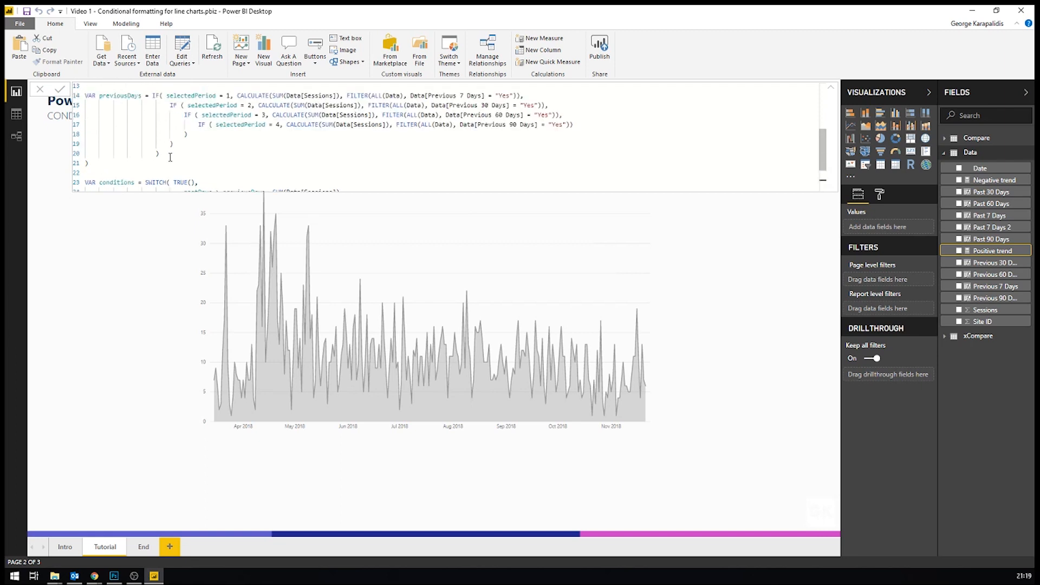
pyautogui.scroll(-1, 166, 155)
pyautogui.scroll(-1, 167, 156)
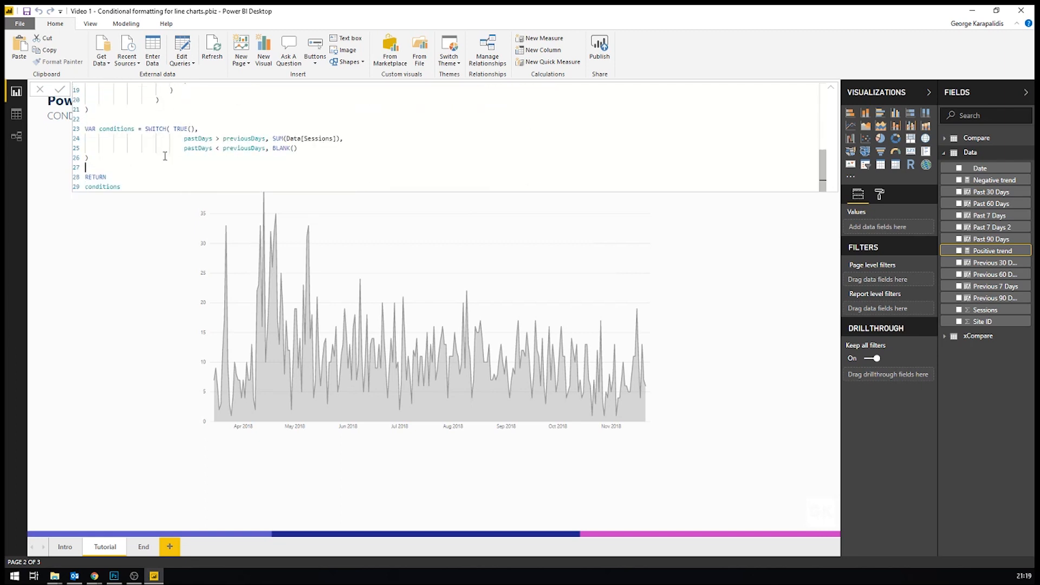
pyautogui.click(697, 238)
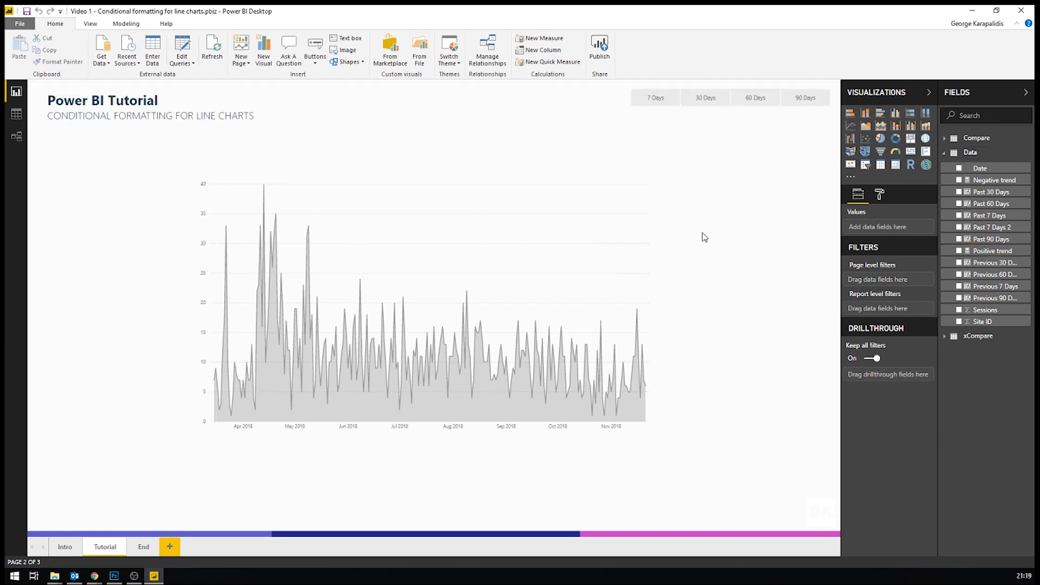
# Step: Examine the Negative trend measure's formula down to its SWITCH conditions comparing pastDays with previousDays
pyautogui.click(969, 182)
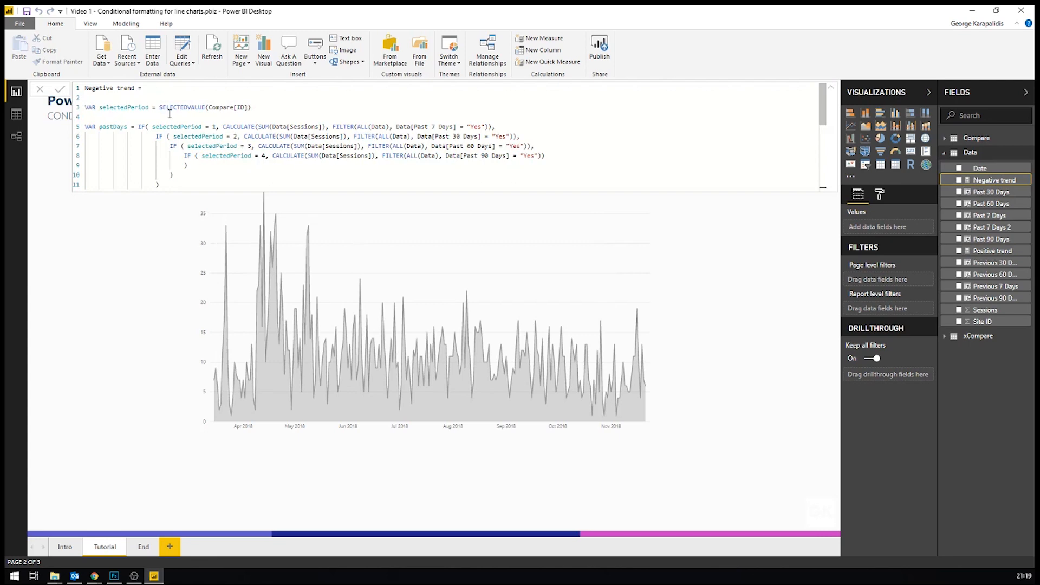
pyautogui.scroll(-6, 169, 114)
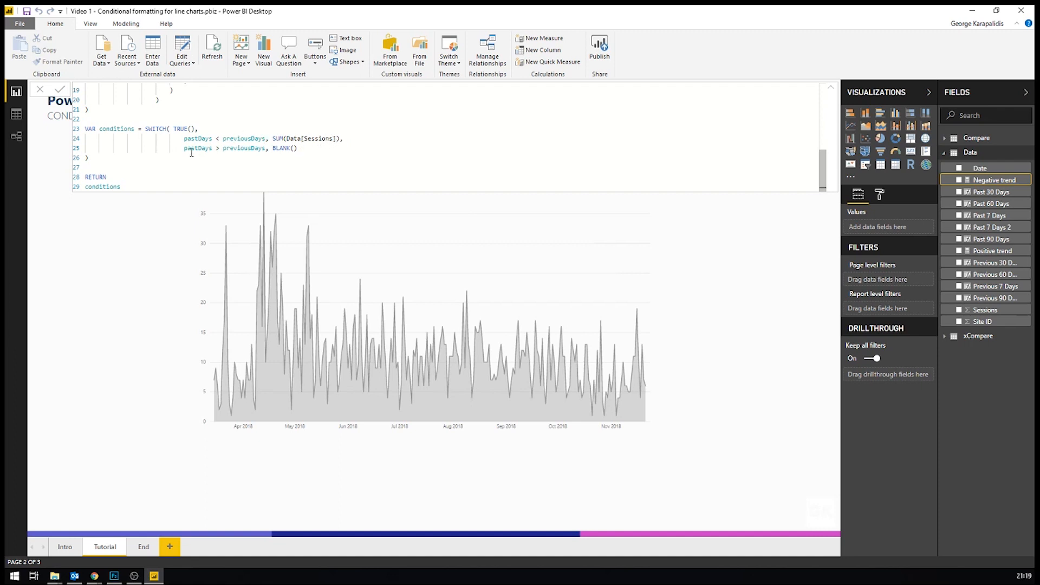
pyautogui.click(301, 148)
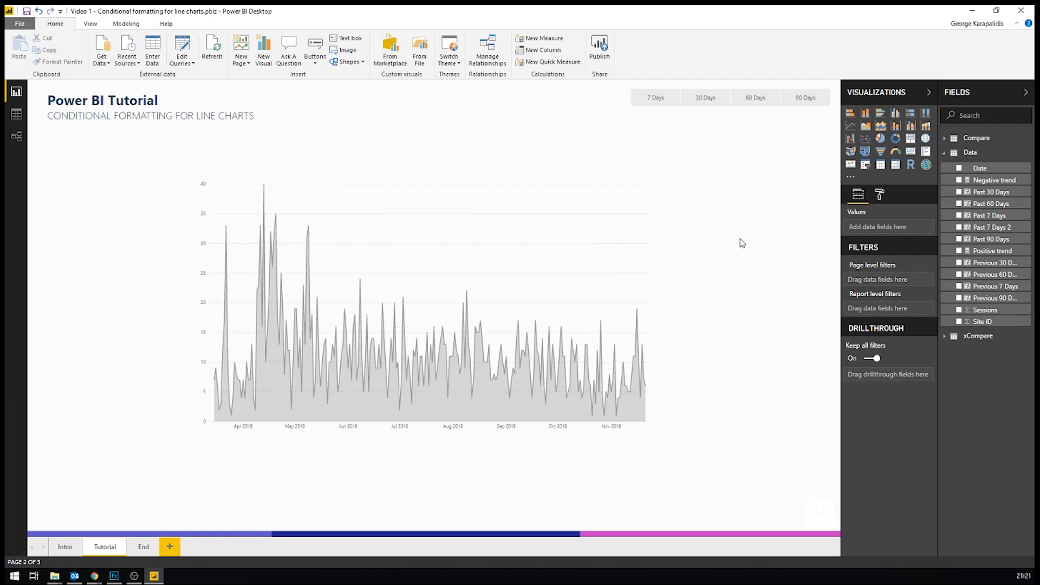
# Step: Add the Positive trend and Negative trend measures to the area chart's values and order Sessions after them
pyautogui.click(519, 215)
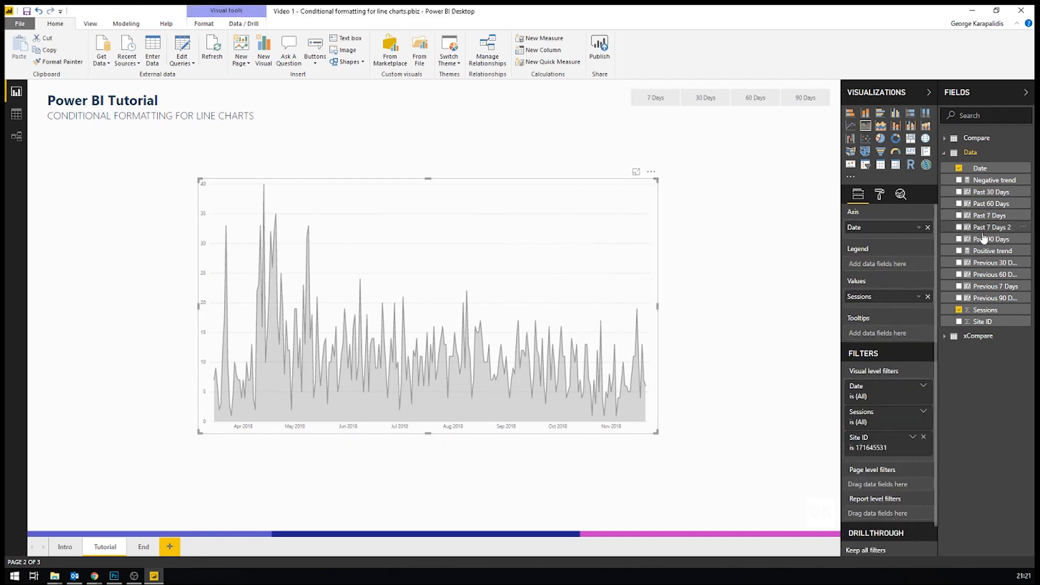
pyautogui.moveTo(992, 250); pyautogui.dragTo(886, 310)
pyautogui.moveTo(992, 179); pyautogui.dragTo(891, 324)
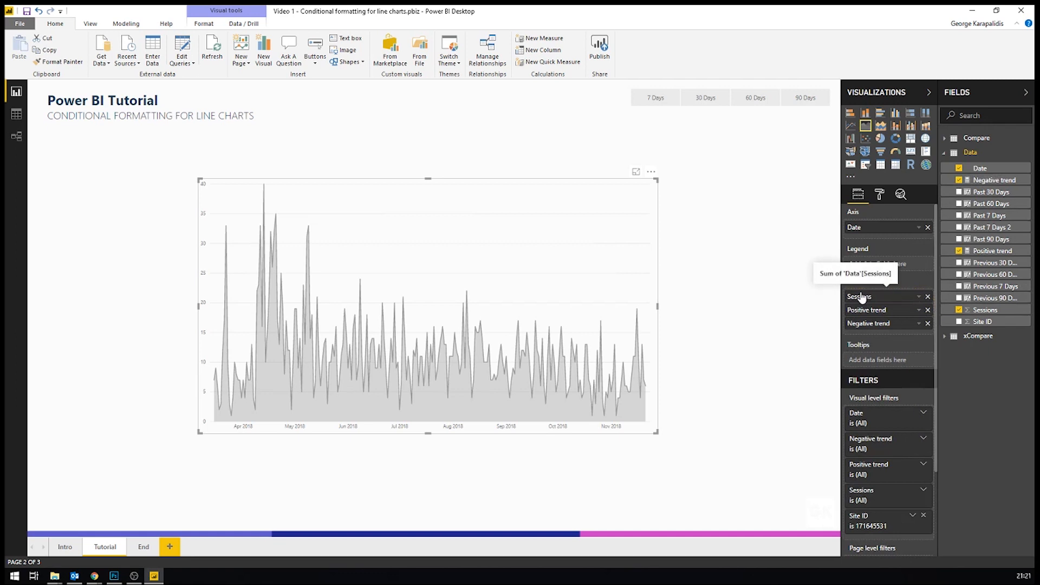
pyautogui.moveTo(860, 297); pyautogui.dragTo(863, 331)
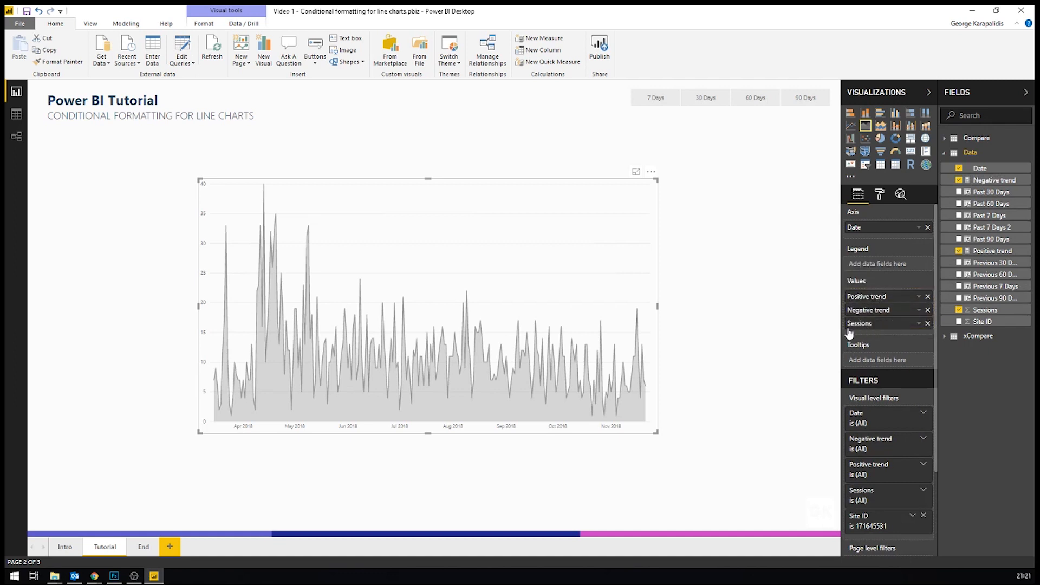
pyautogui.click(817, 326)
# Step: Filter the report by 7 Days and by 30 Days, checking the chart's colour and data point details for each period
pyautogui.click(657, 102)
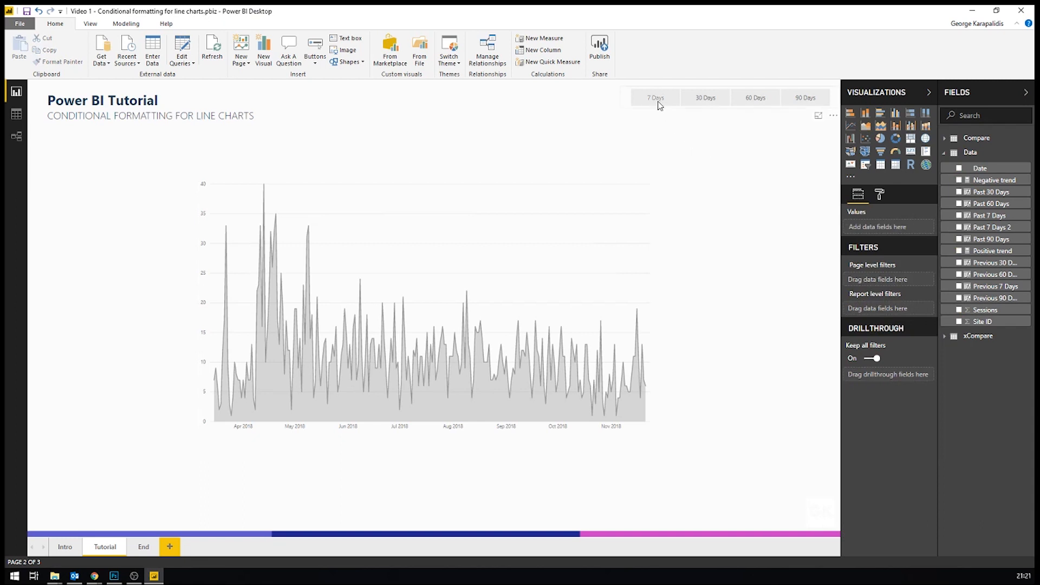
pyautogui.moveTo(470, 282)
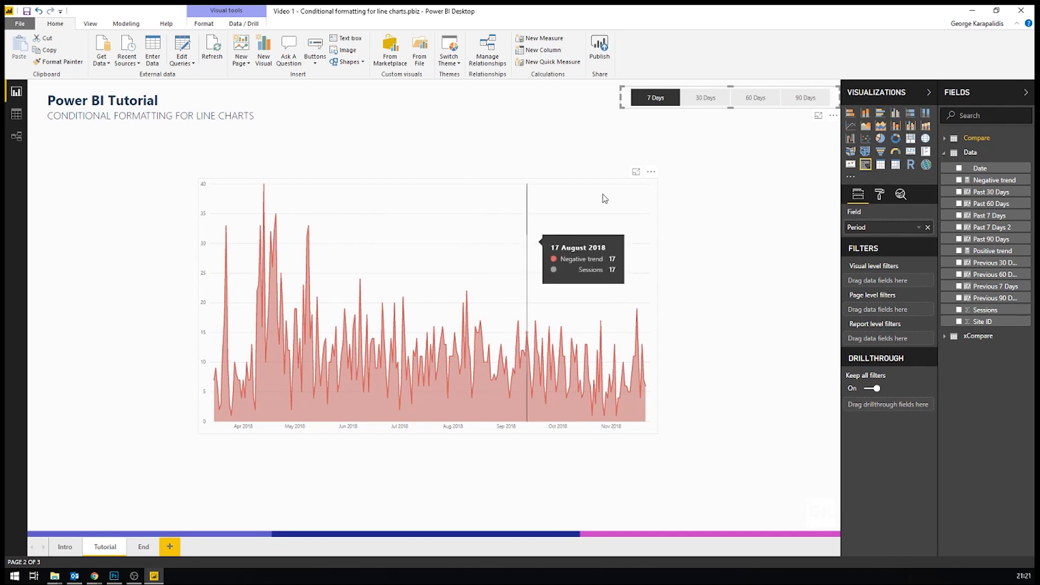
pyautogui.click(712, 98)
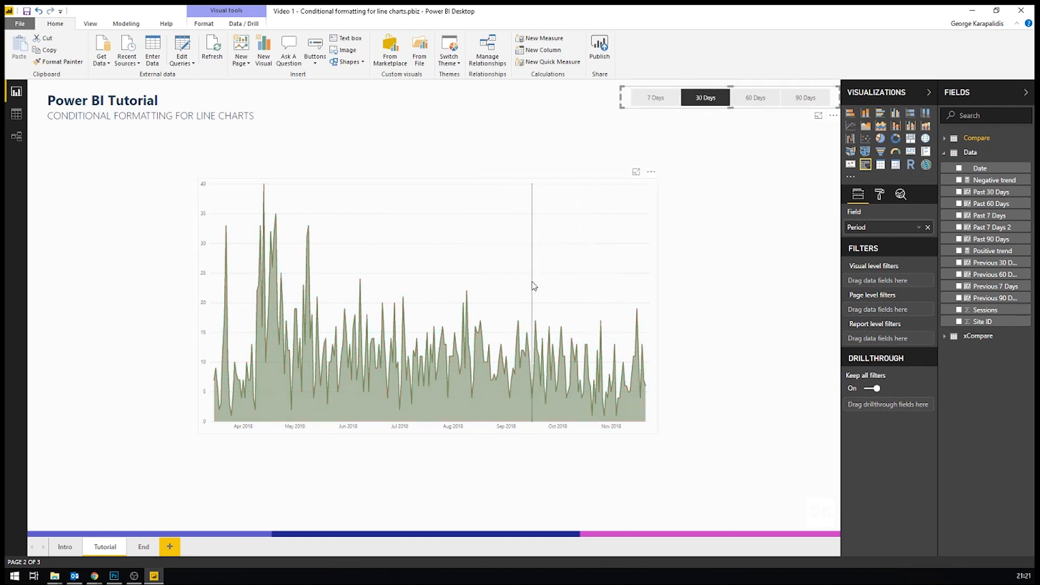
pyautogui.moveTo(533, 285)
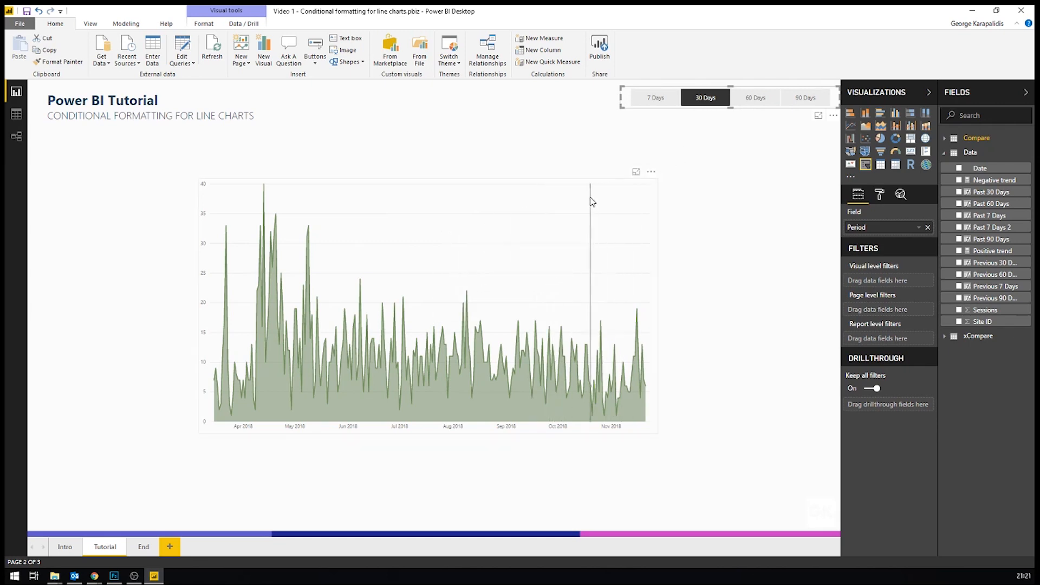
# Step: Inspect the chart's data colour options for Positive trend with the 30 Days period selected, keeping the current colour
pyautogui.click(589, 199)
pyautogui.click(878, 196)
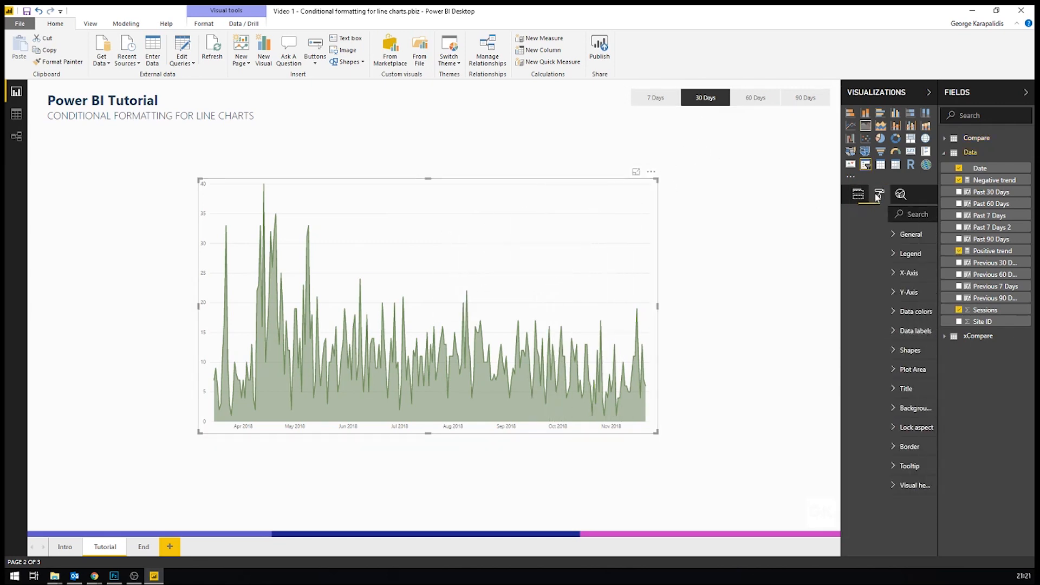
pyautogui.click(862, 312)
pyautogui.click(863, 344)
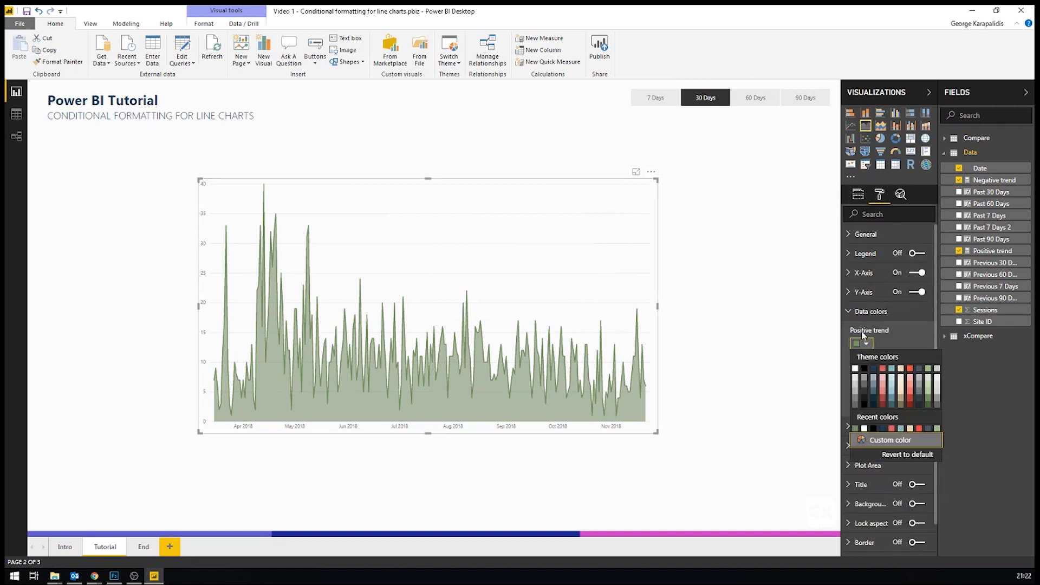
pyautogui.click(797, 356)
# Step: Switch the period to 7 Days and inspect the chart's data colour for Negative trend
pyautogui.click(646, 99)
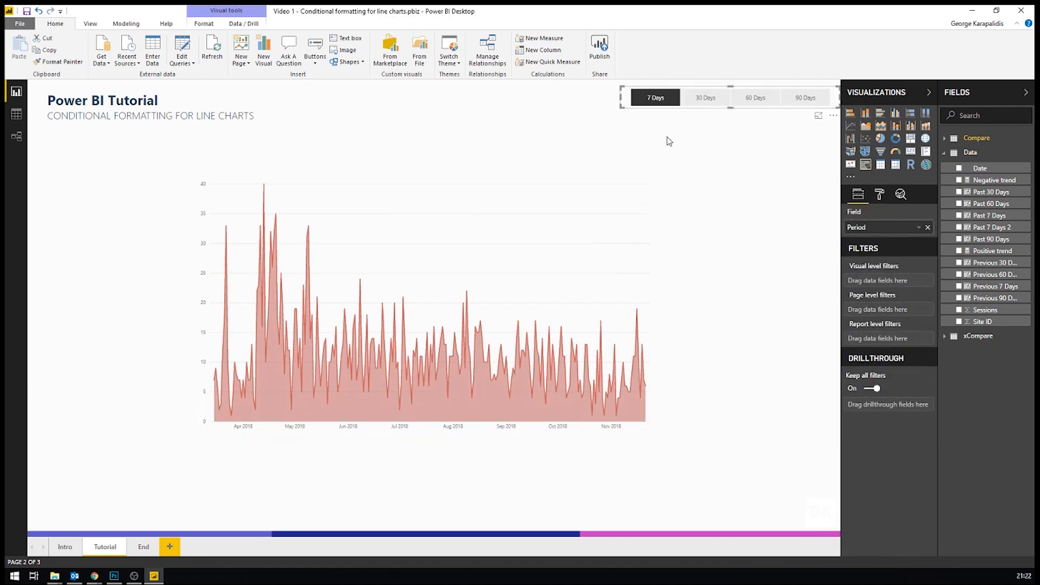
pyautogui.click(530, 188)
pyautogui.click(877, 194)
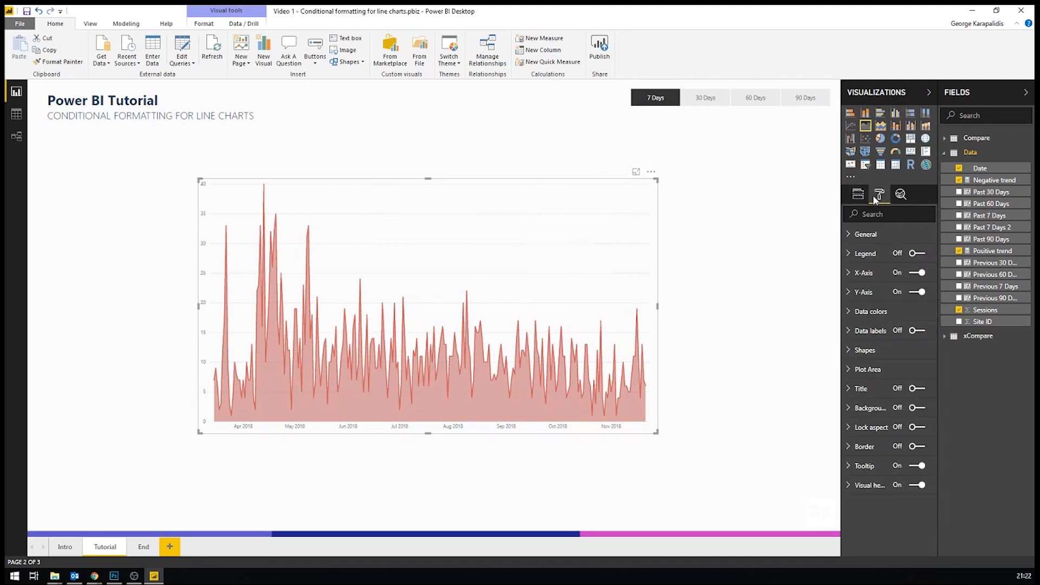
pyautogui.click(880, 313)
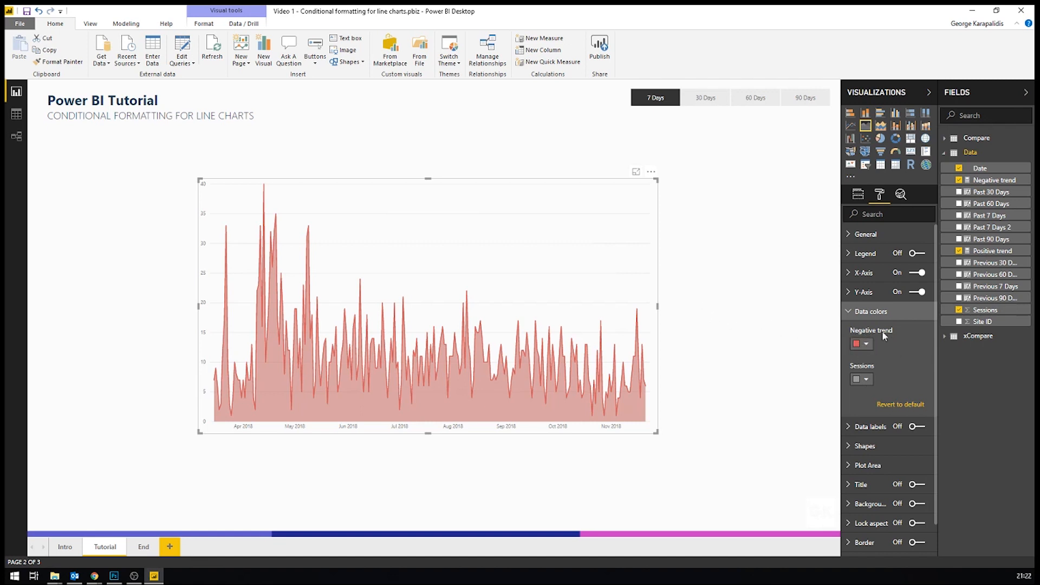
pyautogui.click(757, 354)
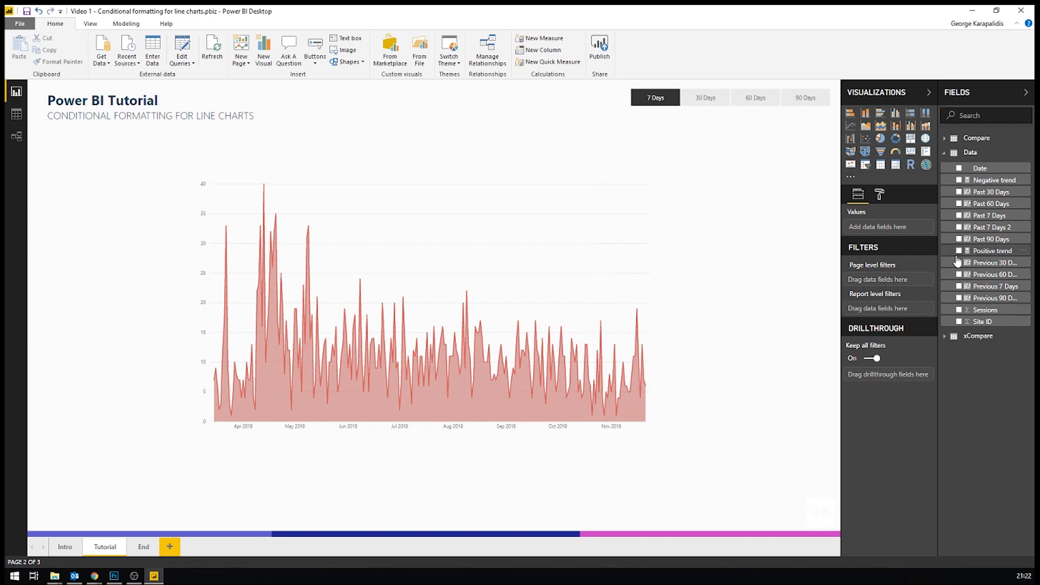
# Step: In the Positive trend measure, swap the comparisons so pastDays < previousDays returns SUM(Data[Sessions]) and pastDays > previousDays returns BLANK()
pyautogui.click(992, 251)
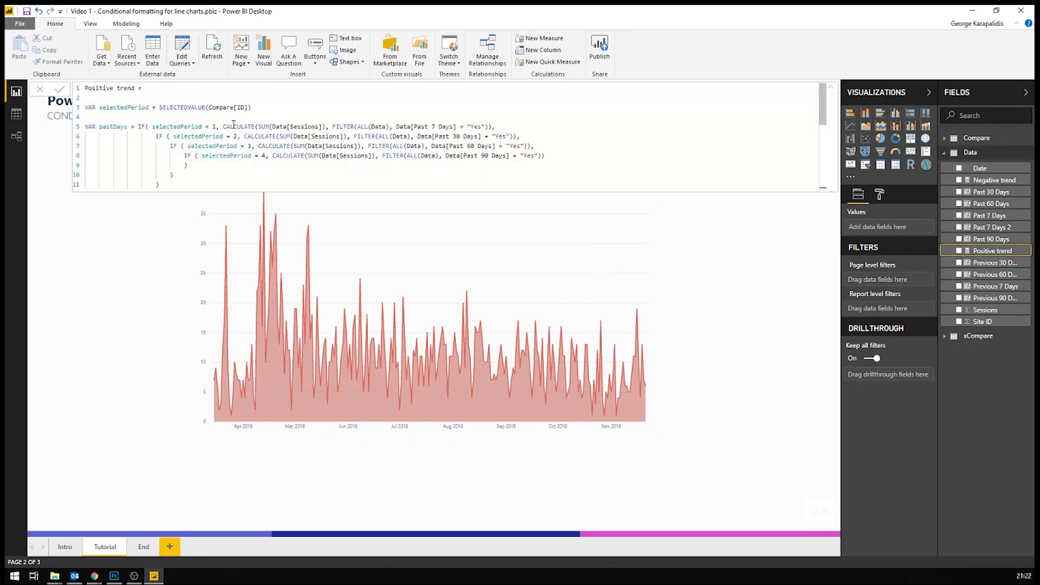
pyautogui.scroll(-5, 254, 121)
pyautogui.click(219, 139)
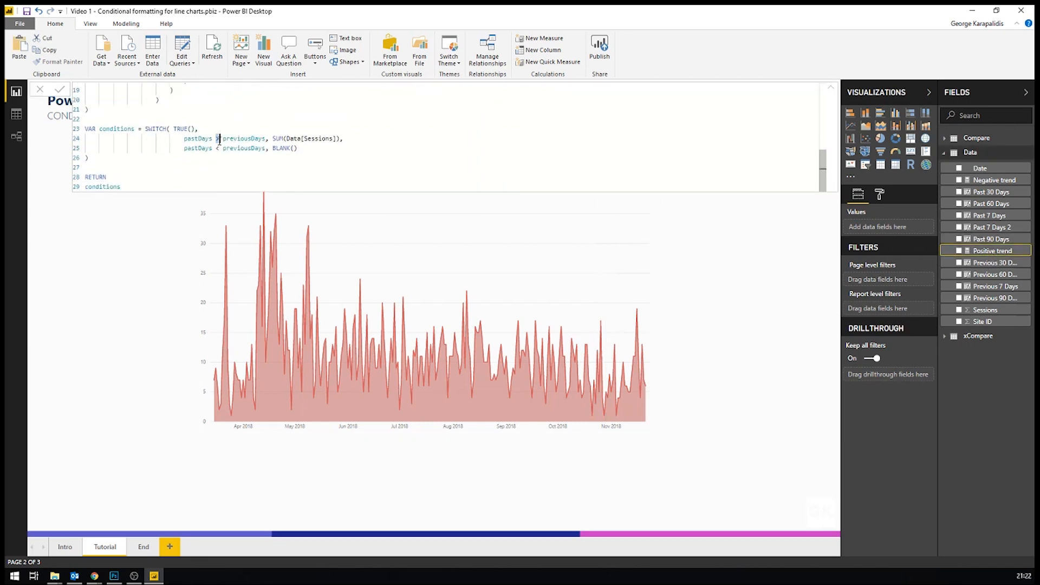
pyautogui.press('BackSpace')
pyautogui.write('<')
pyautogui.click(218, 147)
pyautogui.press('BackSpace')
pyautogui.write('>')
pyautogui.press('Return')
pyautogui.click(712, 288)
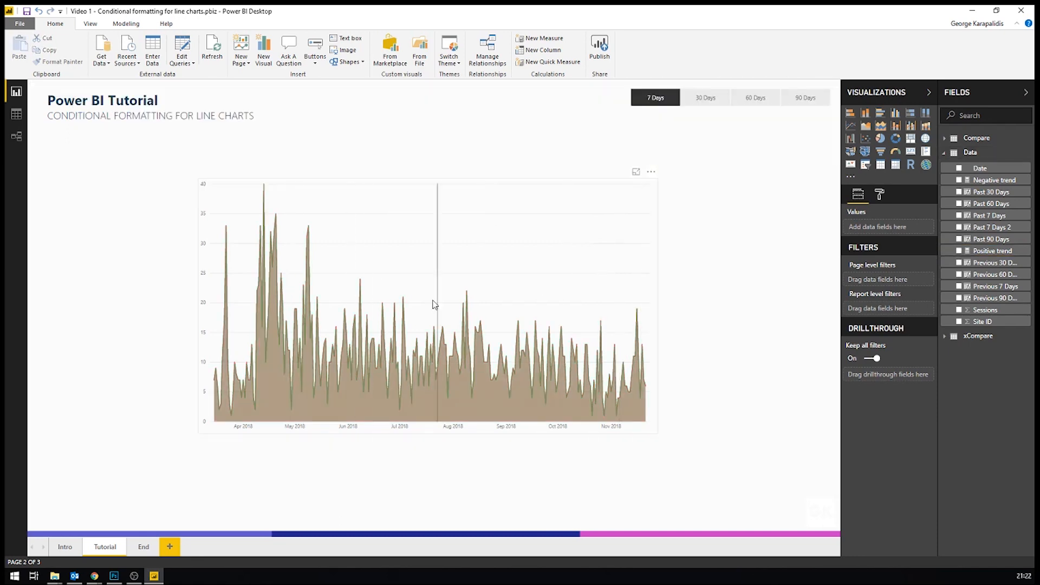
# Step: Inspect the chart's data colours for the Positive trend, Negative trend and Sessions series together
pyautogui.click(879, 194)
pyautogui.click(592, 266)
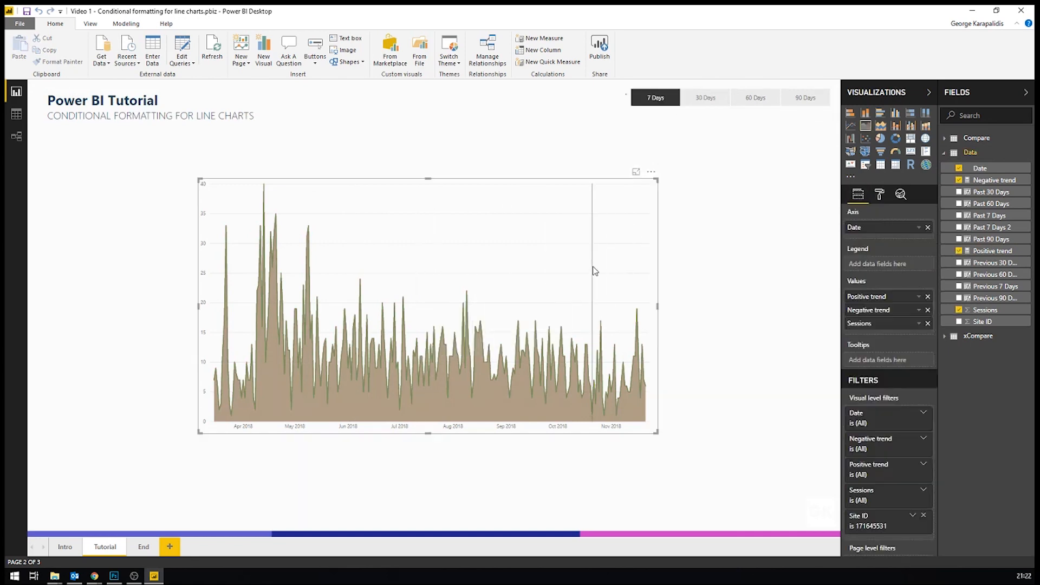
pyautogui.click(878, 195)
pyautogui.click(879, 313)
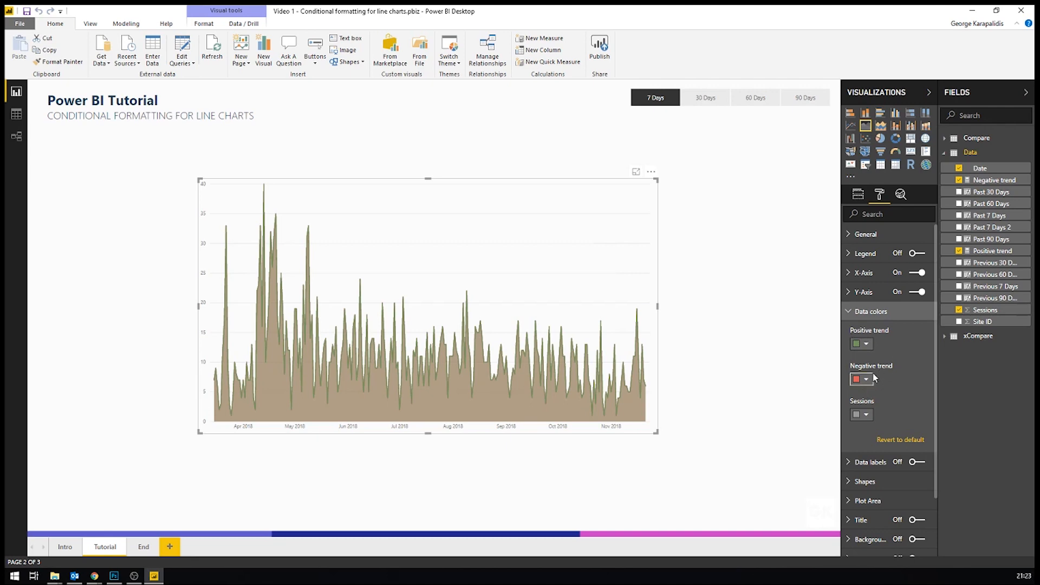
pyautogui.click(752, 318)
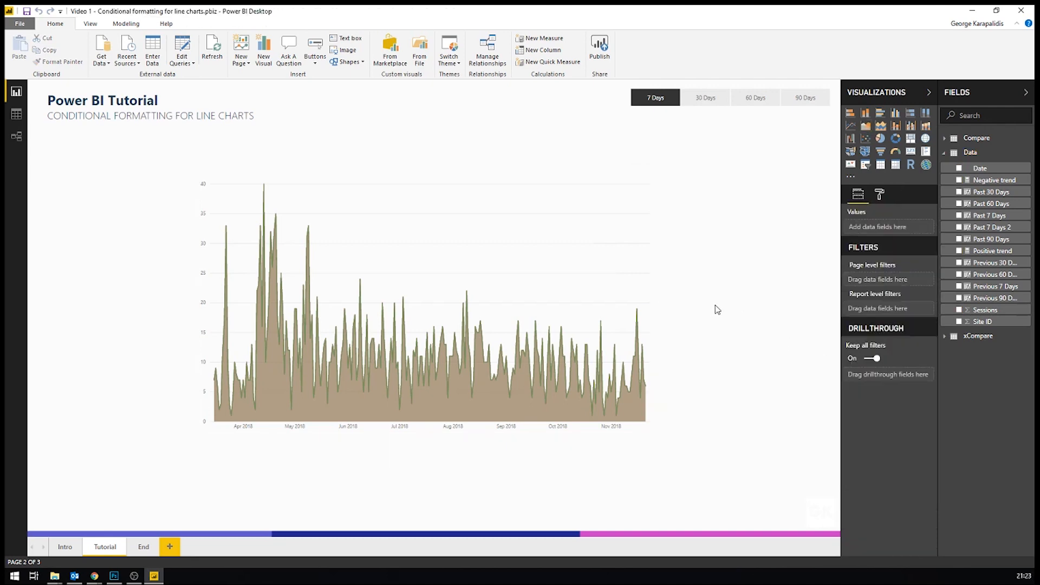
# Step: Restore the Positive trend measure's comparisons so pastDays > previousDays returns SUM(Data[Sessions]) and pastDays < previousDays returns BLANK()
pyautogui.click(990, 251)
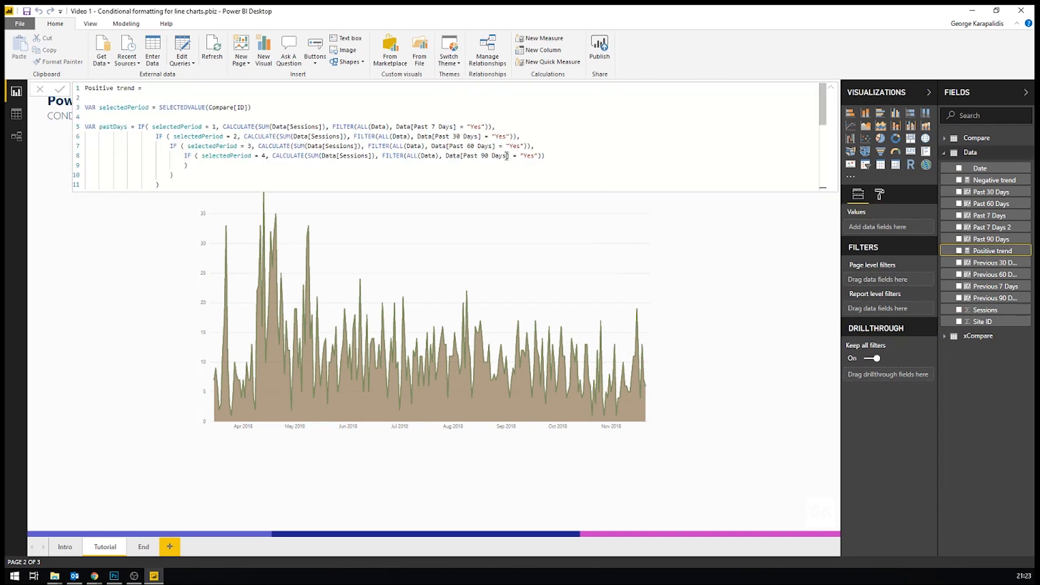
pyautogui.scroll(-5, 217, 139)
pyautogui.click(217, 138)
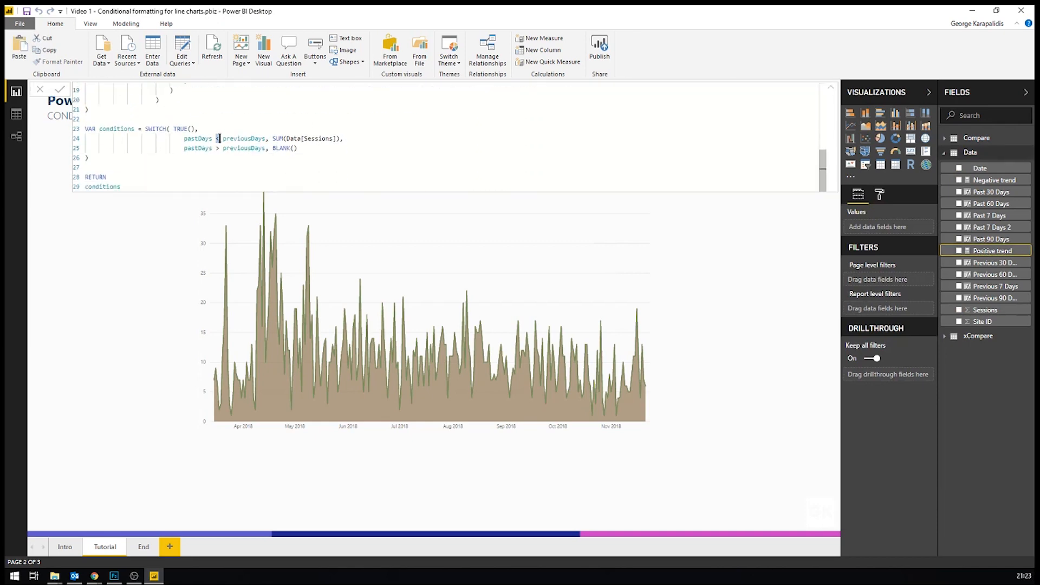
pyautogui.write('>')
pyautogui.moveTo(216, 148); pyautogui.dragTo(220, 148)
pyautogui.write('<')
pyautogui.press('Return')
pyautogui.click(150, 276)
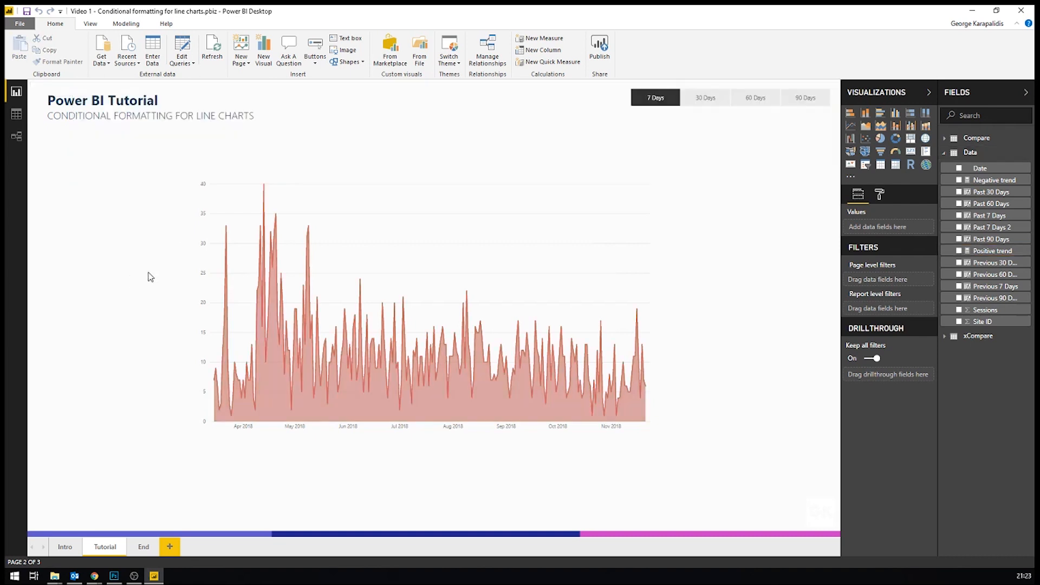
# Step: Cycle the period selection through 30, 60 and 90 Days and back to 7 Days, checking the chart's colour each time
pyautogui.click(696, 98)
pyautogui.click(755, 97)
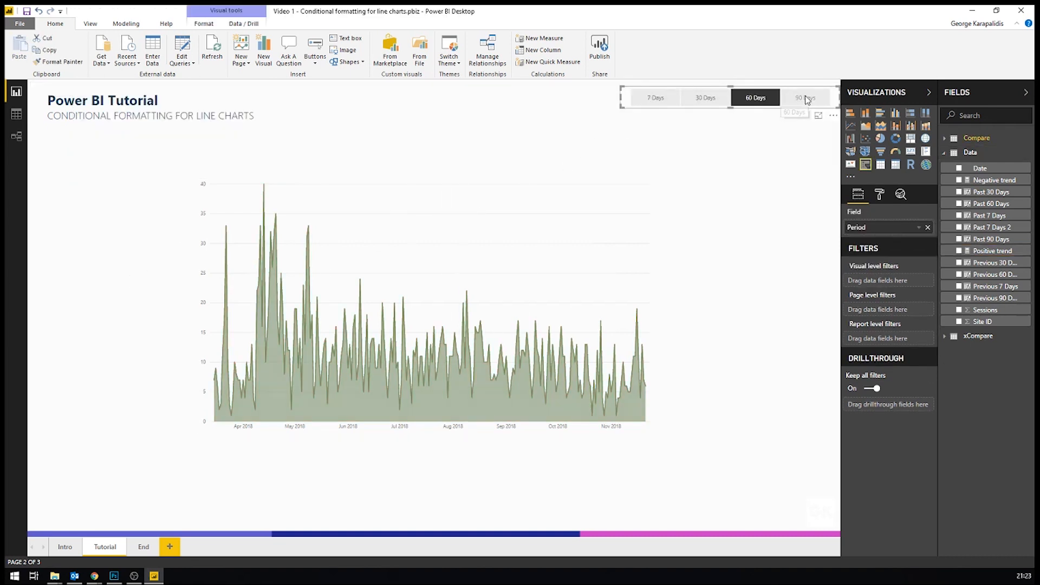
pyautogui.click(805, 98)
pyautogui.click(755, 98)
pyautogui.click(705, 98)
pyautogui.click(657, 99)
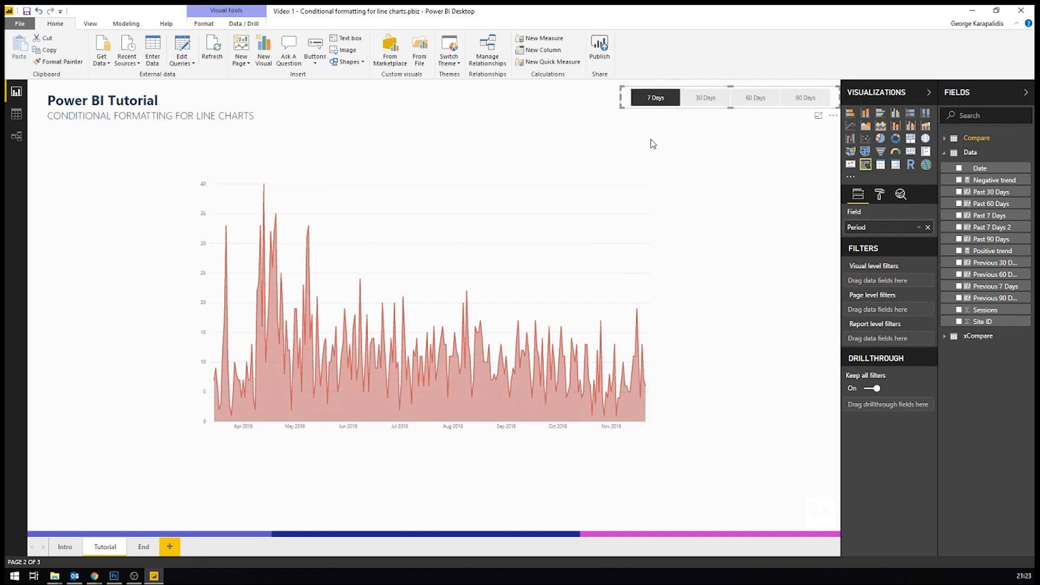
pyautogui.click(683, 211)
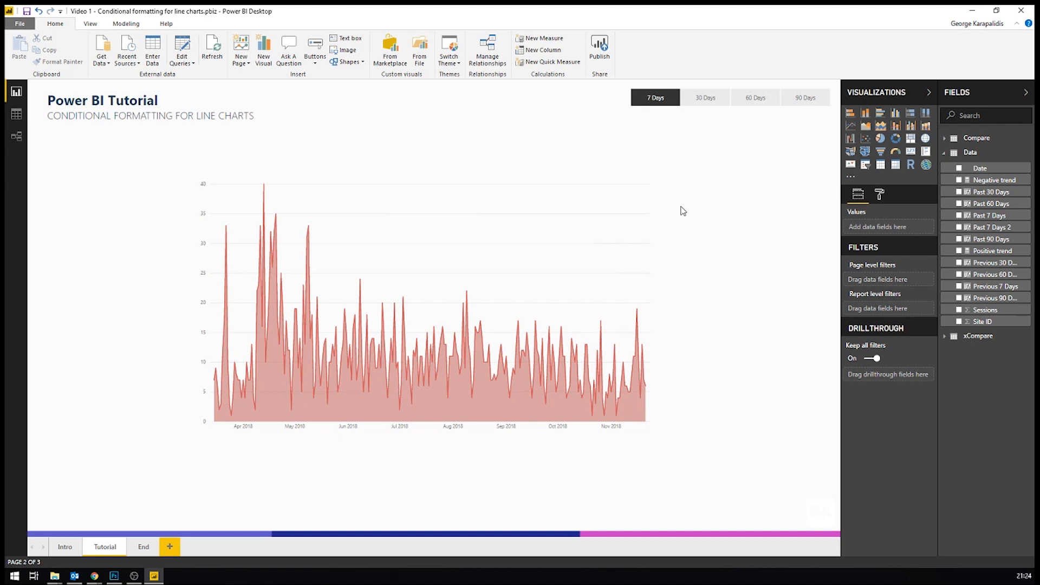
# Step: Open the Negative trend measure's formula for review and return to the report page with nothing selected
pyautogui.click(975, 180)
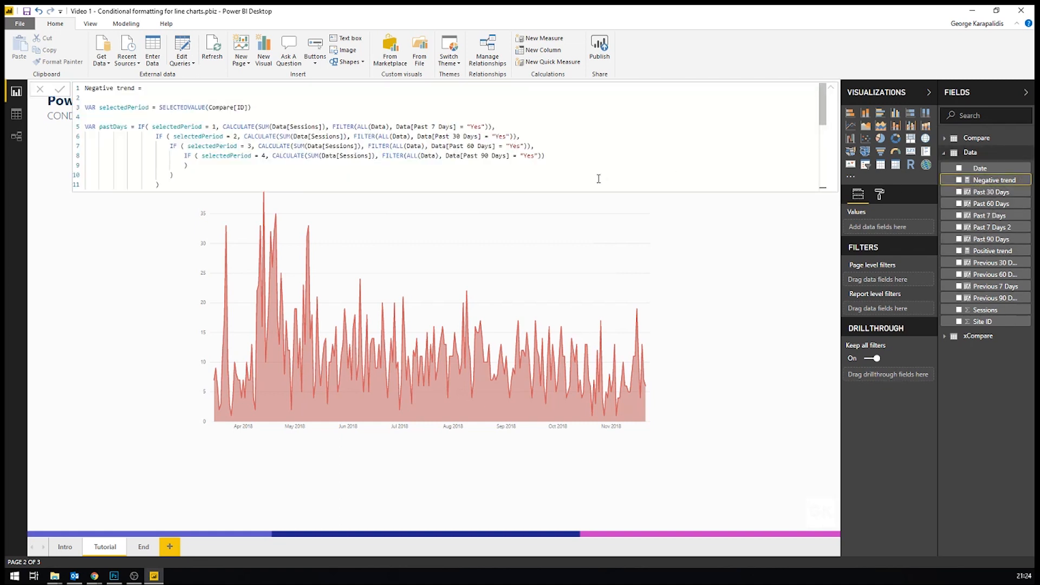
pyautogui.click(702, 256)
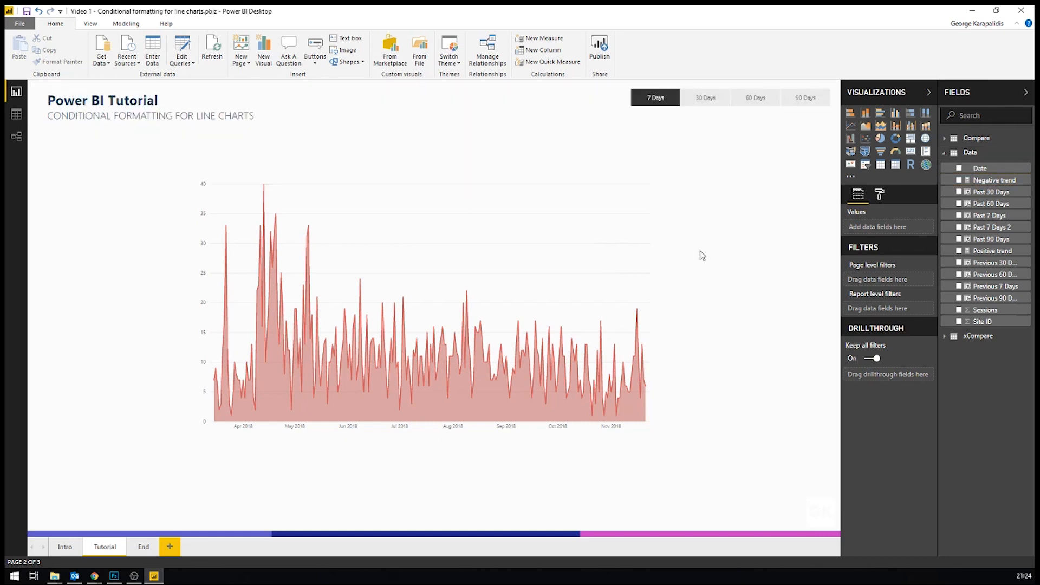
pyautogui.click(642, 285)
pyautogui.click(685, 309)
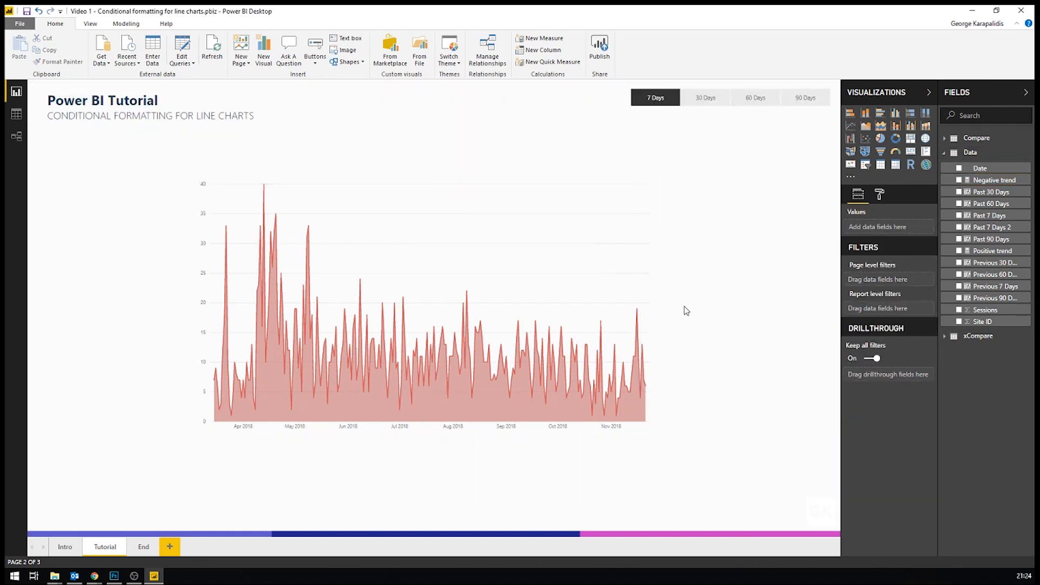